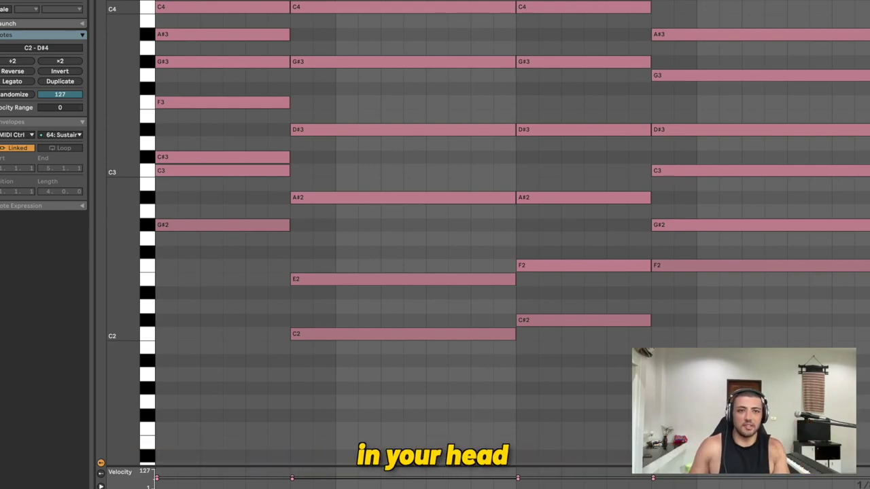
# Step: Select each of the four chords in the finished pink progression in turn to examine their notes
pyautogui.moveTo(227, 1); pyautogui.dragTo(233, 355)
pyautogui.moveTo(281, 7); pyautogui.dragTo(371, 488)
pyautogui.moveTo(504, 488); pyautogui.dragTo(515, 104)
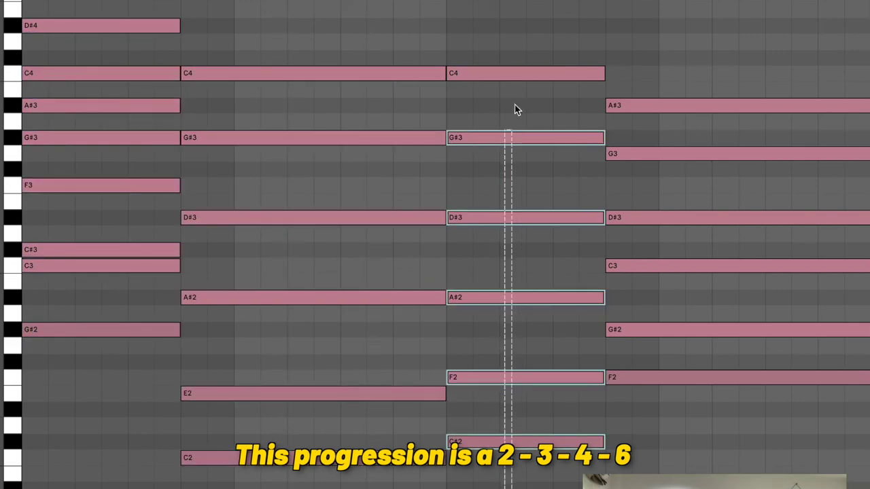
pyautogui.moveTo(680, 42); pyautogui.dragTo(657, 479)
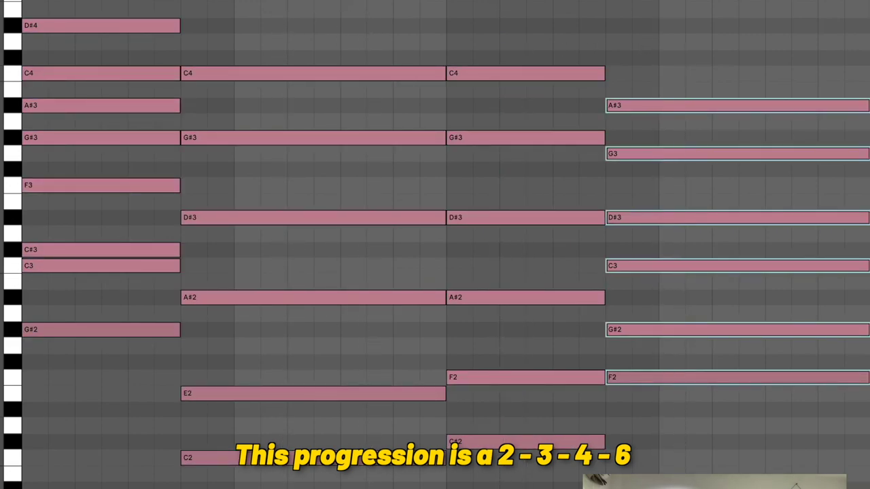
pyautogui.moveTo(107, 484); pyautogui.dragTo(87, 1)
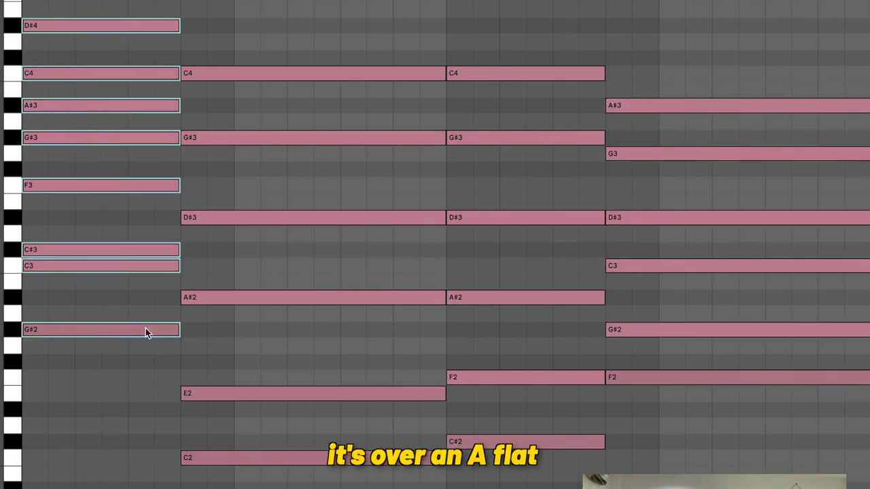
pyautogui.click(287, 190)
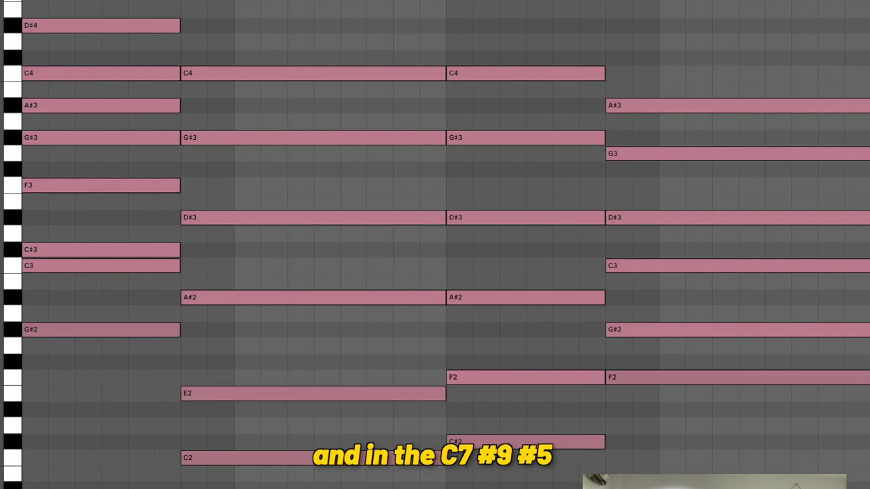
pyautogui.moveTo(288, 488); pyautogui.dragTo(333, 2)
pyautogui.click(532, 35)
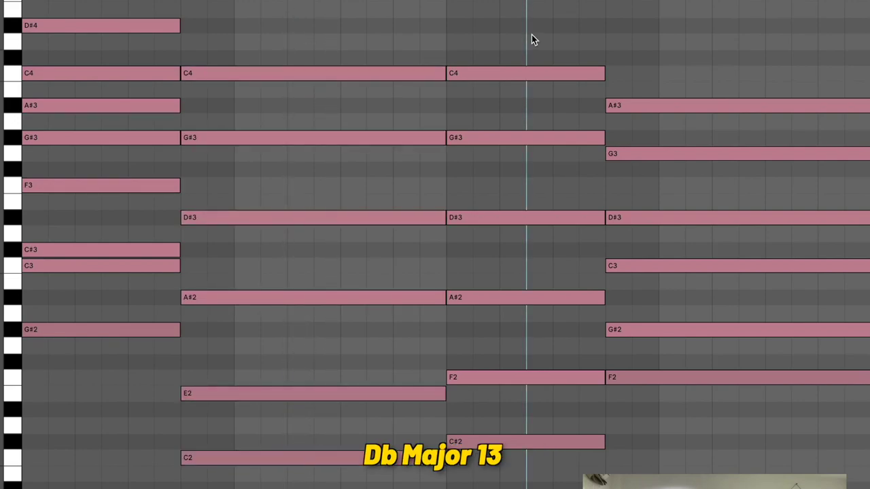
pyautogui.moveTo(532, 35); pyautogui.dragTo(588, 484)
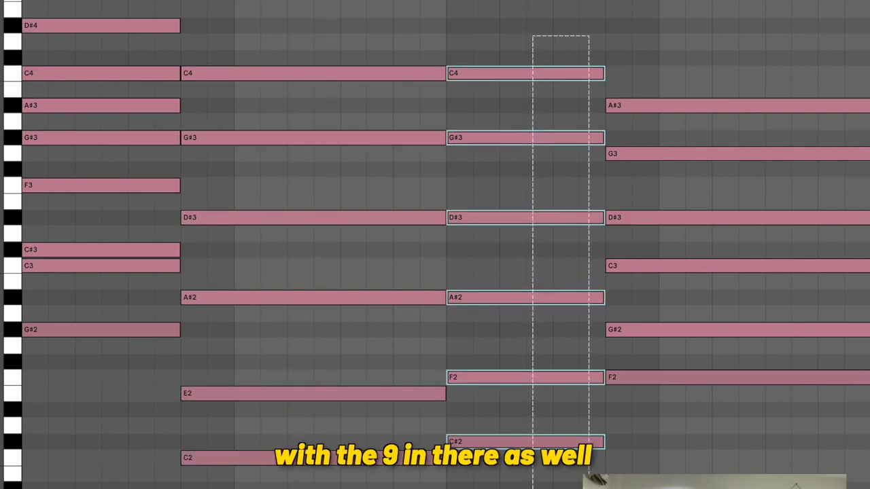
pyautogui.moveTo(698, 488); pyautogui.dragTo(686, 44)
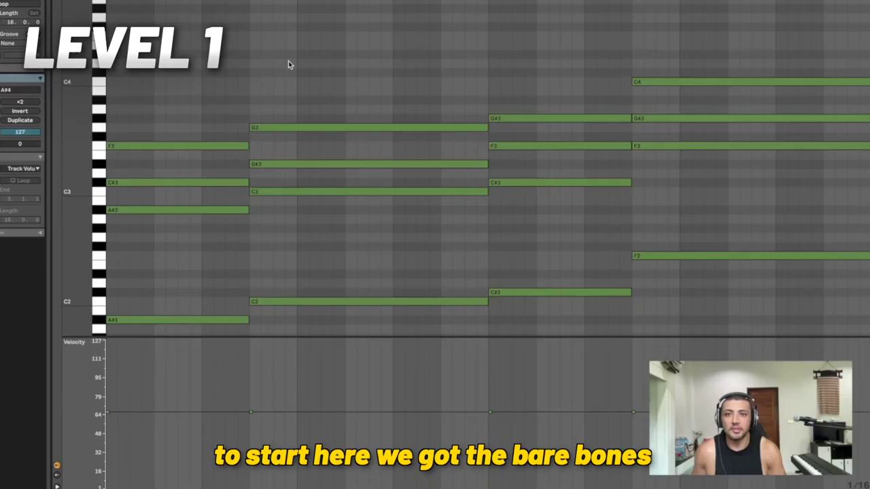
# Step: Build the B-flat minor triad in the first chord by copying A#2 up to C#3 and C#3 up to F3
pyautogui.click(289, 61)
pyautogui.scroll(-3, 288, 61)
pyautogui.scroll(1, 288, 61)
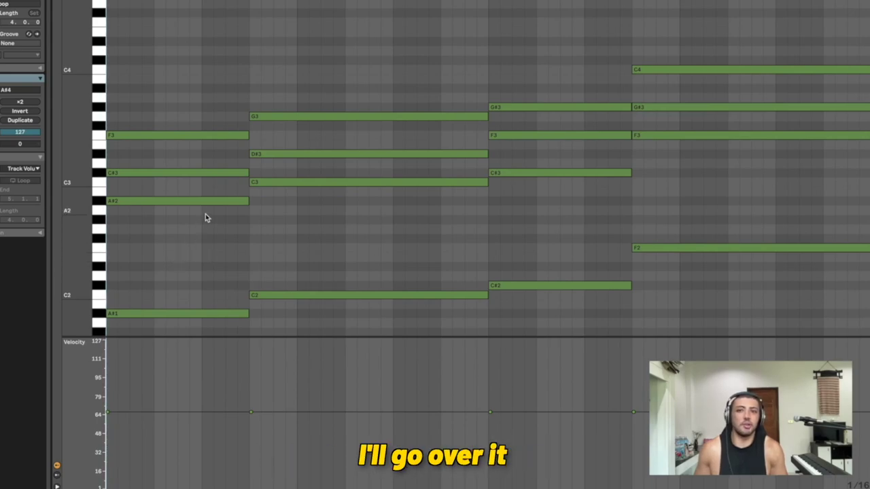
pyautogui.click(212, 202)
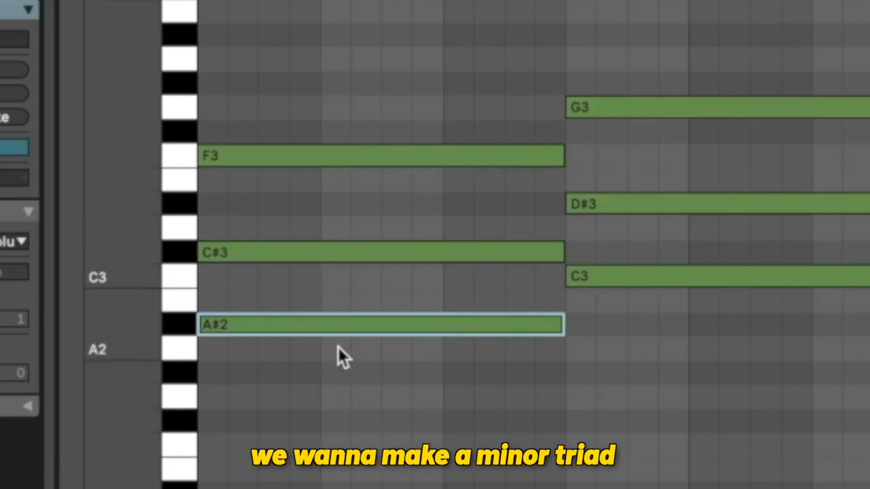
pyautogui.moveTo(307, 327); pyautogui.dragTo(310, 258)
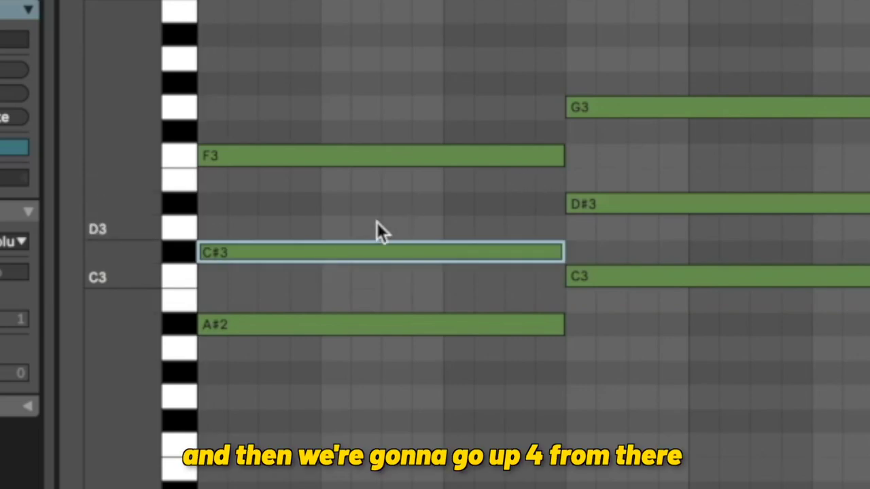
pyautogui.moveTo(275, 248); pyautogui.dragTo(279, 161)
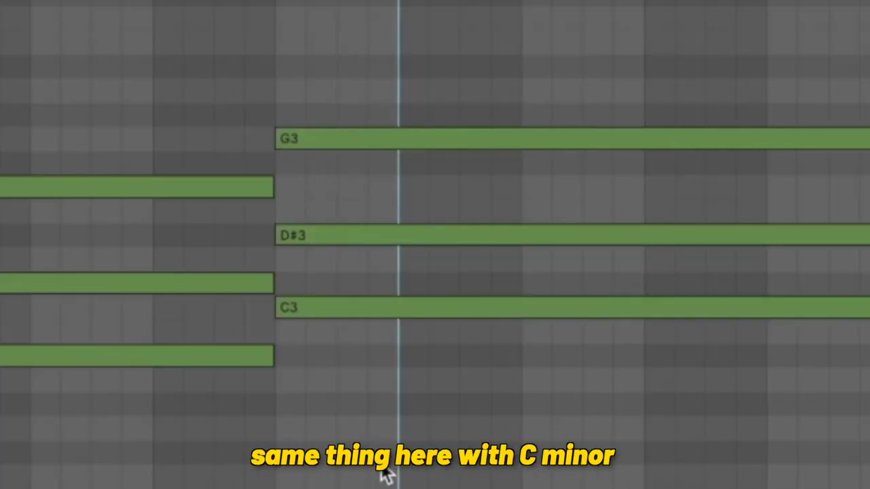
# Step: Select the second chord's C3, D#3 and G3 notes to examine the C minor triad, and play the progression
pyautogui.moveTo(385, 469); pyautogui.dragTo(413, 10)
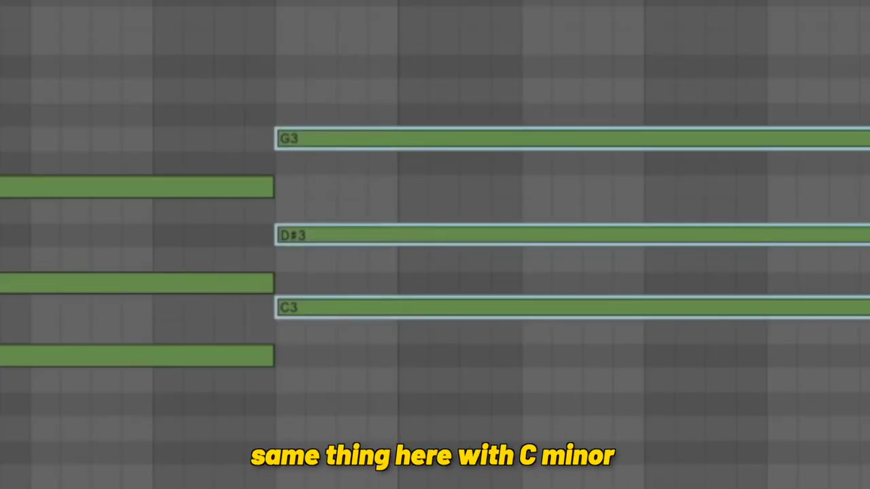
pyautogui.click(545, 134)
pyautogui.press('space')
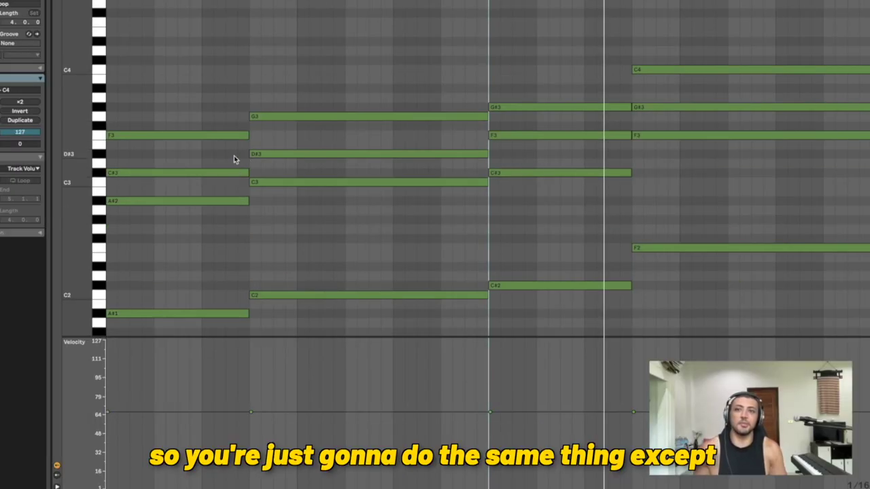
# Step: Copy the third chord's C#3 root, raise the copy four semitones to F3, and play the progression
pyautogui.click(528, 172)
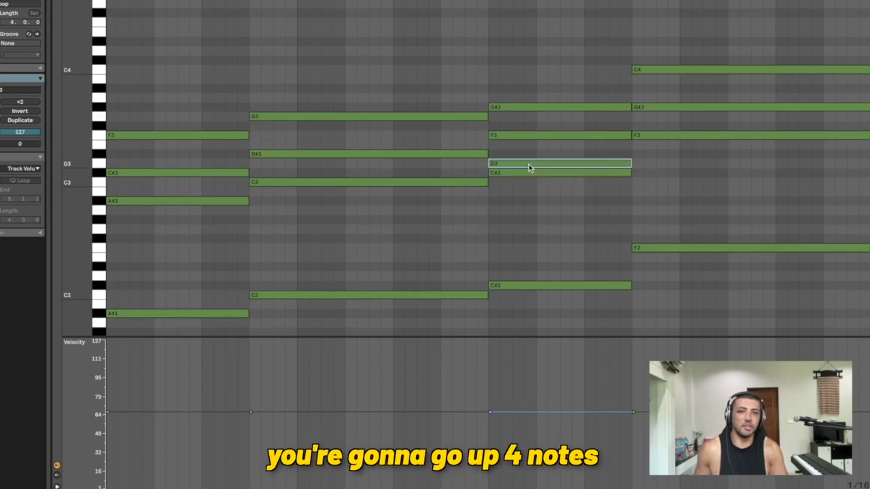
pyautogui.press('Up')
pyautogui.press('Up')
pyautogui.press('Up')
pyautogui.press('Up')
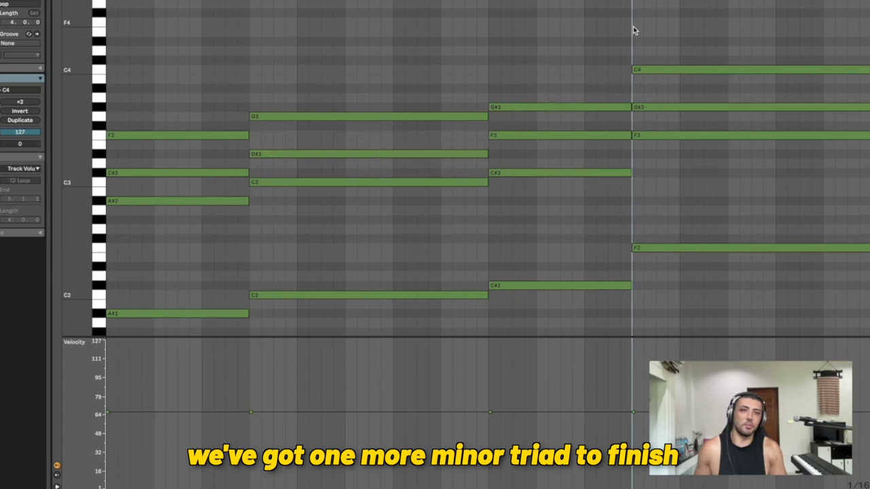
pyautogui.press('space')
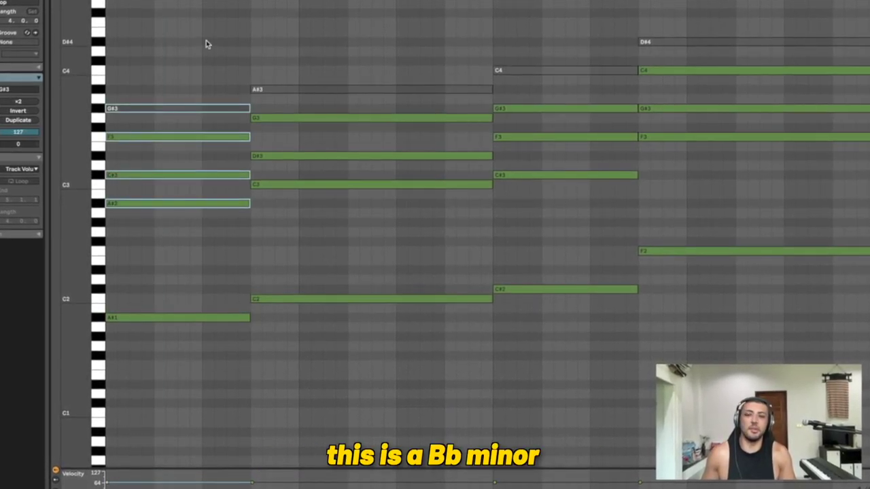
# Step: Copy the first chord's A#2, lower the copy two semitones to G#2, and raise it an octave to G#3
pyautogui.click(135, 204)
pyautogui.moveTo(136, 204); pyautogui.dragTo(136, 216)
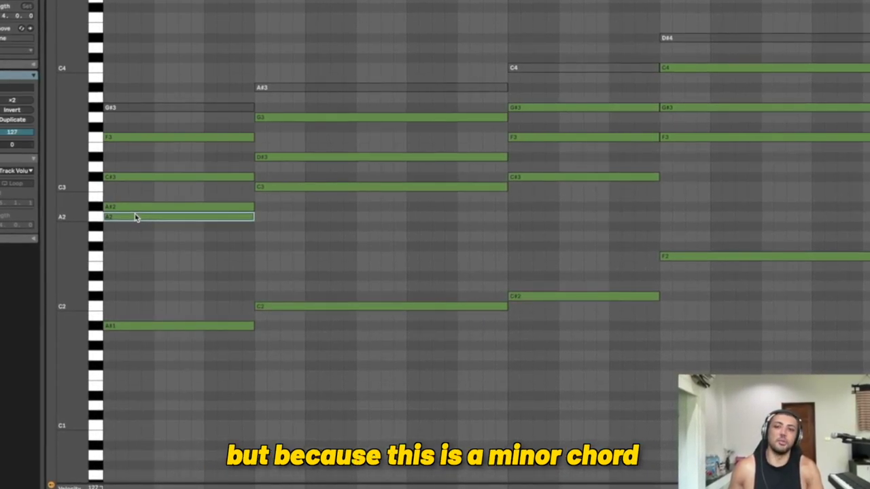
pyautogui.press('Down')
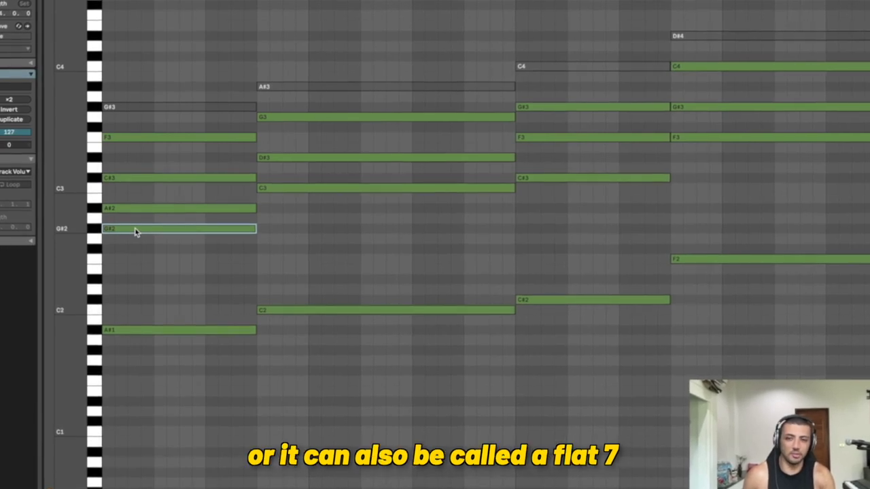
pyautogui.hotkey('shift', 'Up')
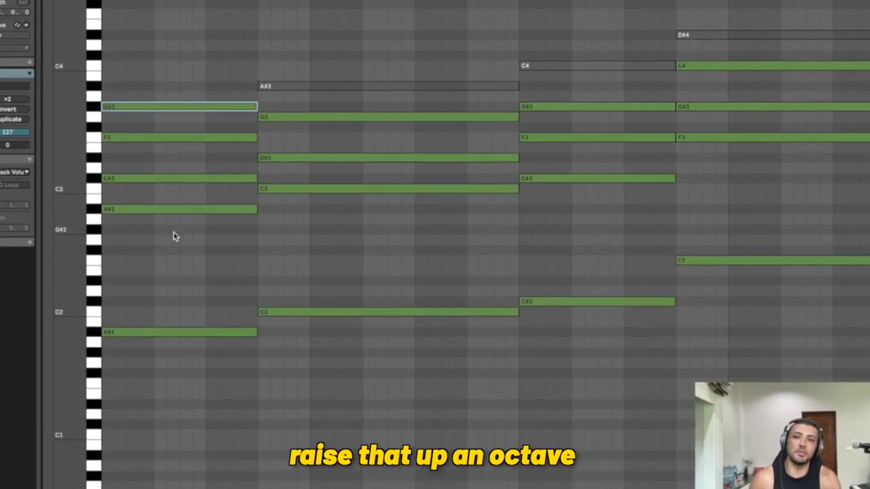
pyautogui.press('space')
# Step: Activate the muted A#3 in the second chord as its seventh
pyautogui.click(362, 98)
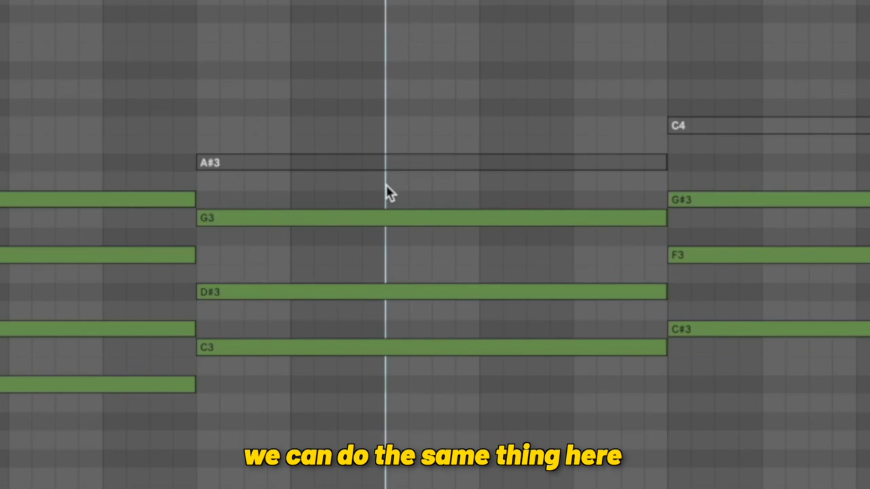
pyautogui.press('space')
pyautogui.click(392, 162)
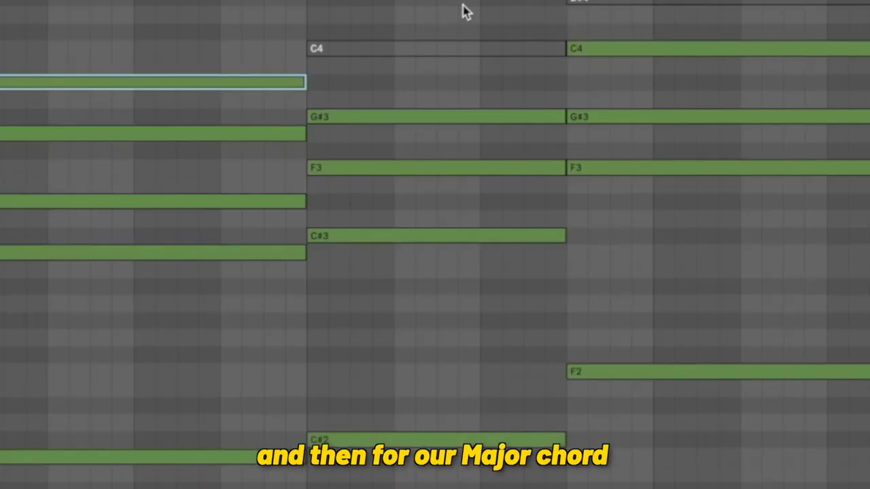
# Step: Copy the third chord's C#3 down one semitone to C3 and raise the copy an octave to C4
pyautogui.click(436, 226)
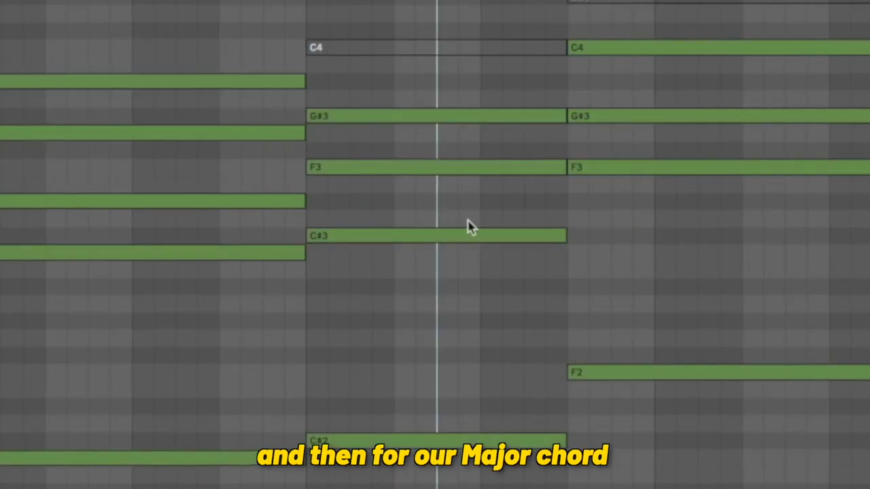
pyautogui.click(410, 240)
pyautogui.moveTo(411, 240); pyautogui.dragTo(411, 248)
pyautogui.hotkey('shift', 'Up')
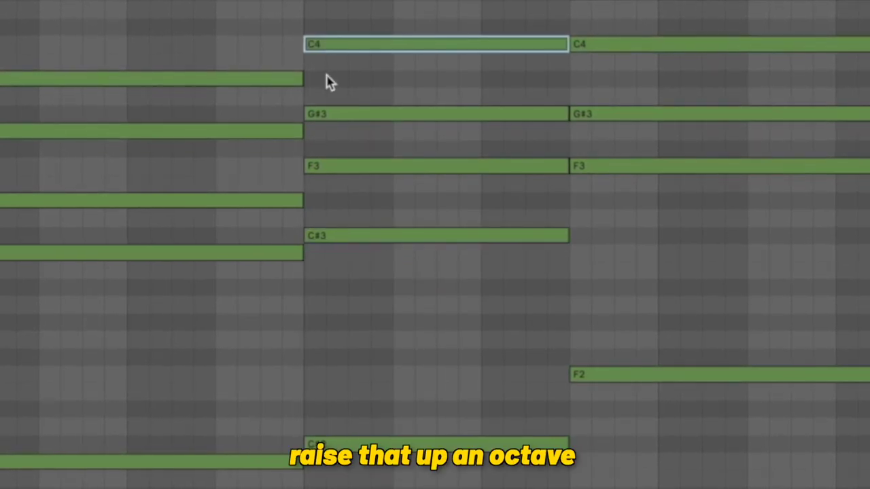
# Step: Play the progression from the third chord and activate the muted D#4 in the last chord
pyautogui.click(301, 9)
pyautogui.press('space')
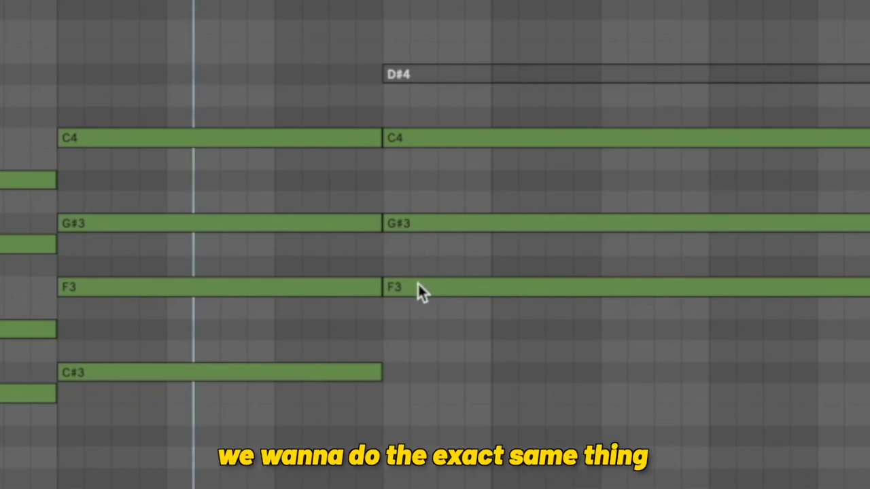
pyautogui.click(524, 74)
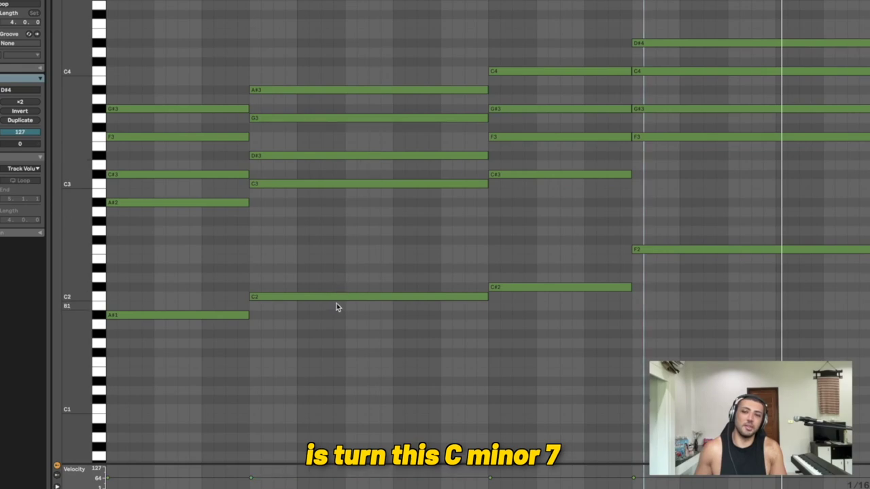
# Step: Raise the second chord's D#3 one semitone to E3 to turn C minor 7 into a dominant chord
pyautogui.moveTo(337, 352); pyautogui.dragTo(338, 3)
pyautogui.click(380, 173)
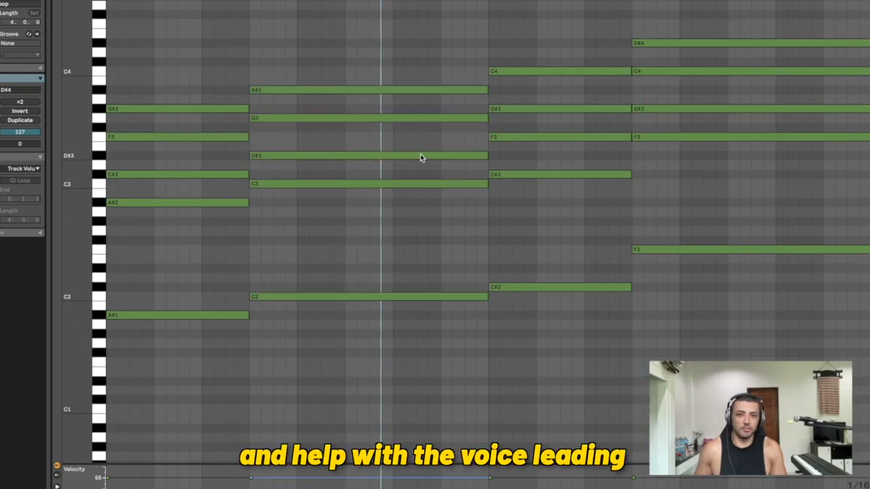
pyautogui.click(313, 156)
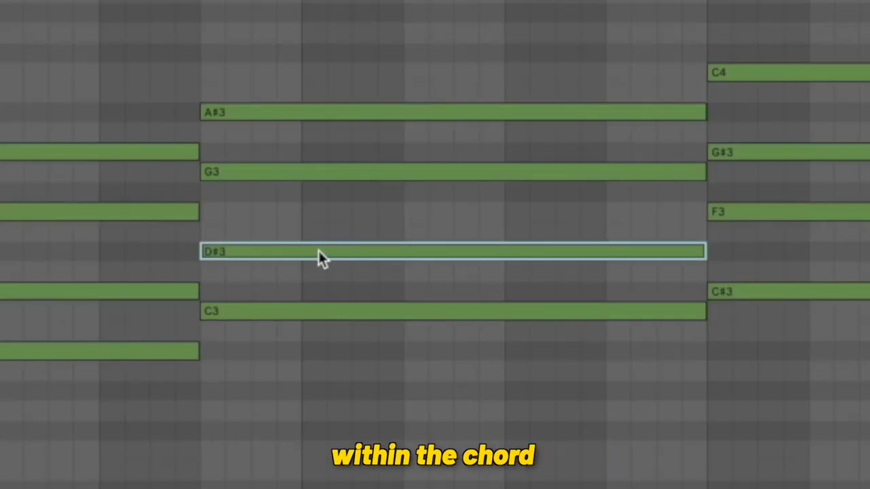
pyautogui.press('Up')
pyautogui.click(314, 254)
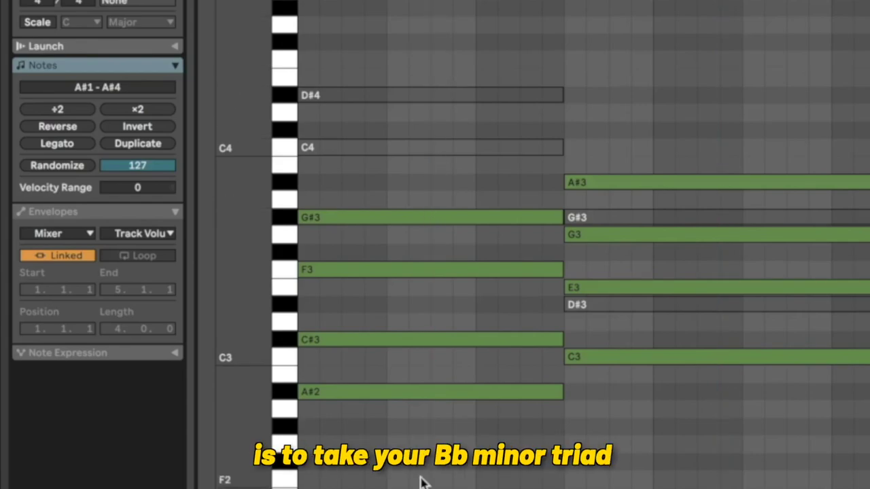
# Step: Copy the first chord's G#3 and raise the copy four semitones to C4 to add the ninth
pyautogui.moveTo(421, 483); pyautogui.dragTo(375, 270)
pyautogui.click(387, 250)
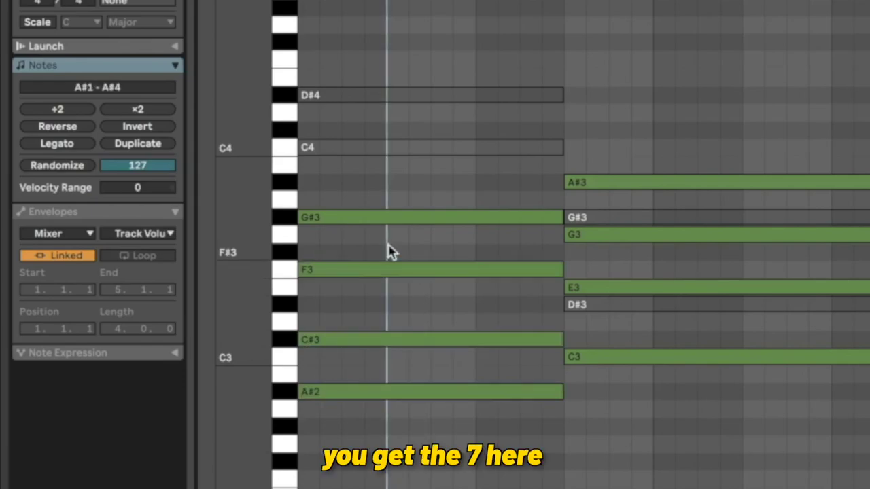
pyautogui.click(415, 223)
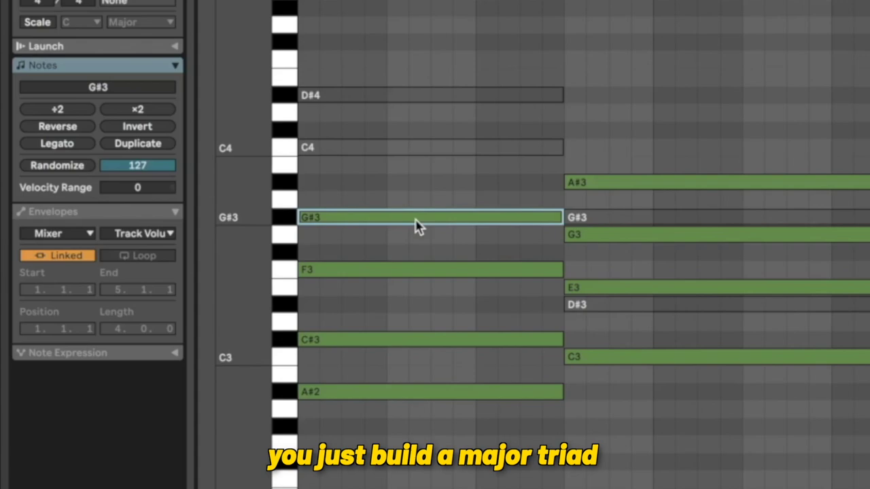
pyautogui.keyDown('alt'); pyautogui.moveTo(412, 219); pyautogui.dragTo(413, 203); pyautogui.keyUp('alt')
pyautogui.press('Up')
pyautogui.press('Up')
pyautogui.press('Up')
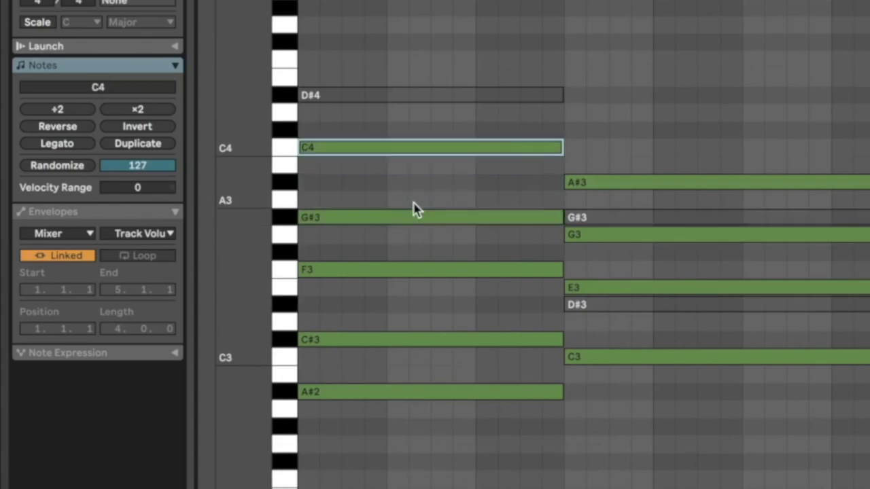
pyautogui.click(388, 167)
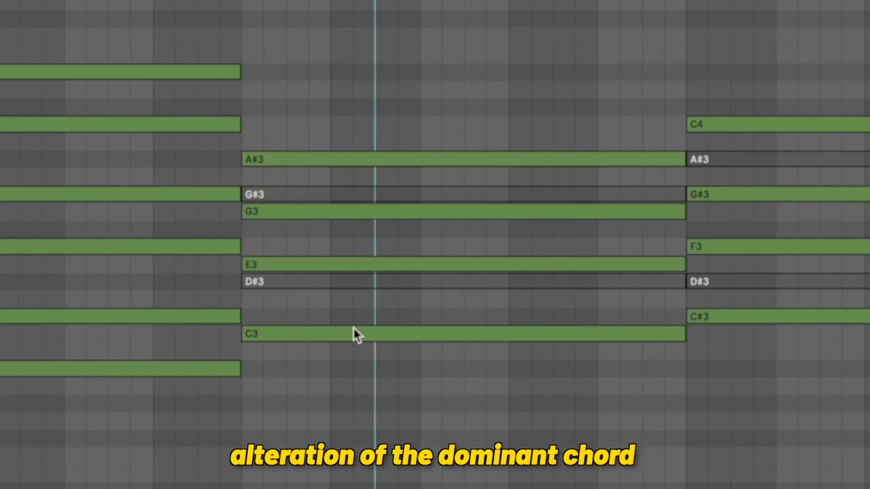
# Step: Copy the second chord's C3 up to D#3 and raise its G3 one semitone to G#3 to alter the dominant chord
pyautogui.moveTo(507, 67); pyautogui.dragTo(464, 488)
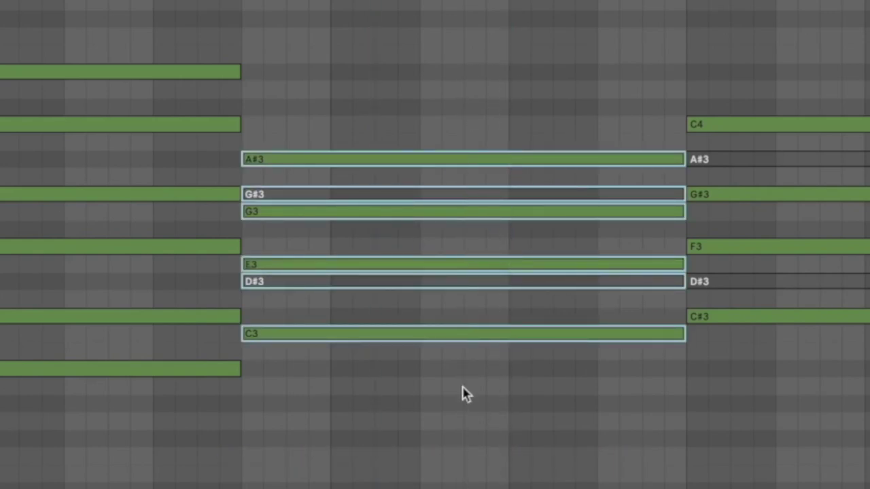
pyautogui.click(292, 344)
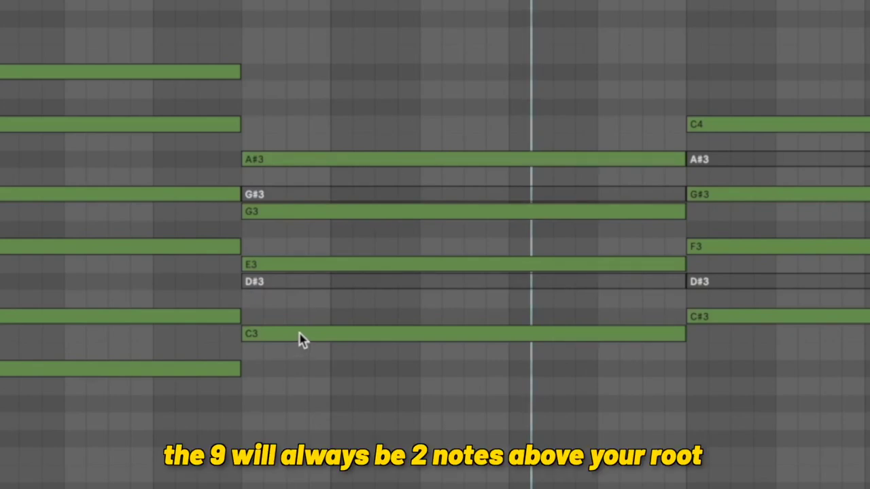
pyautogui.click(302, 334)
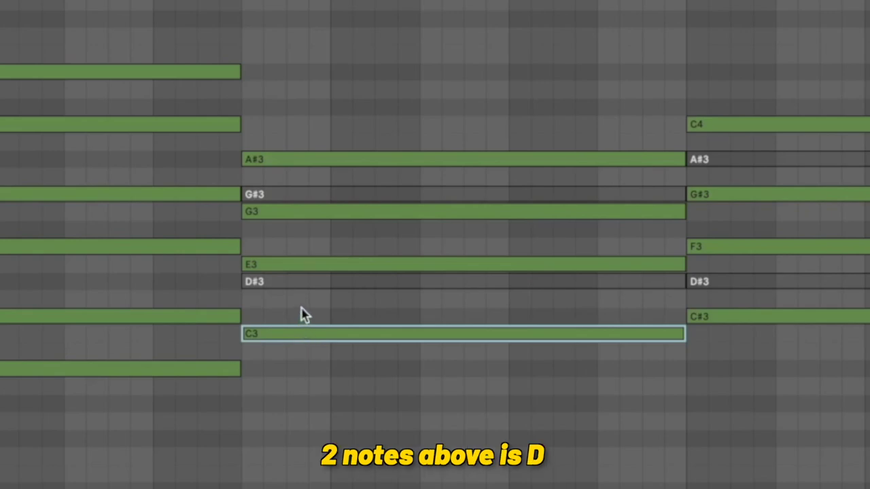
pyautogui.moveTo(301, 332); pyautogui.dragTo(301, 299)
pyautogui.click(300, 316)
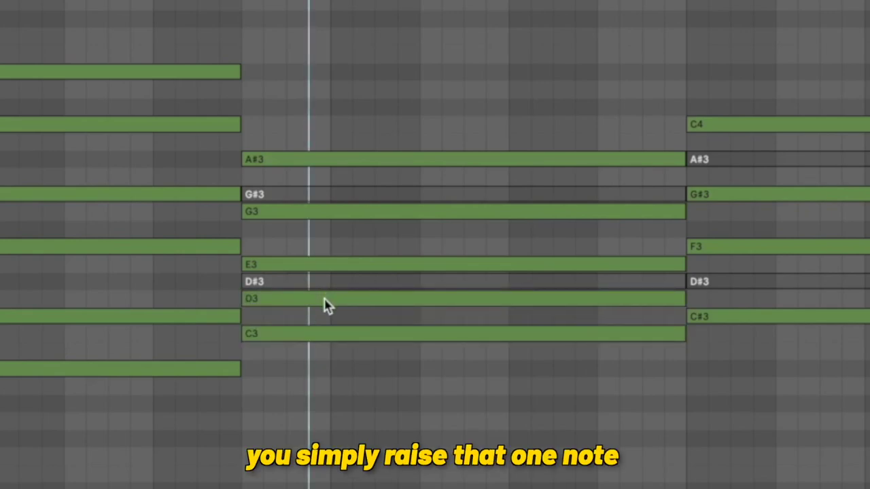
pyautogui.click(325, 304)
pyautogui.press('Up')
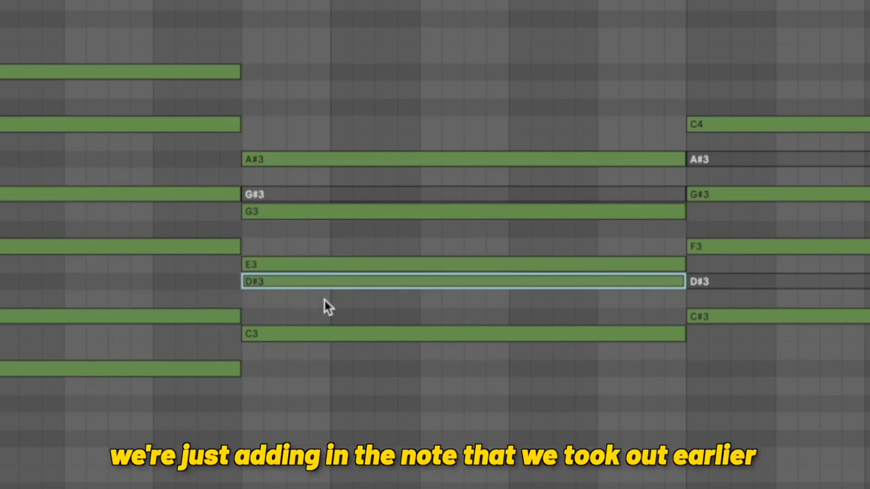
pyautogui.click(476, 212)
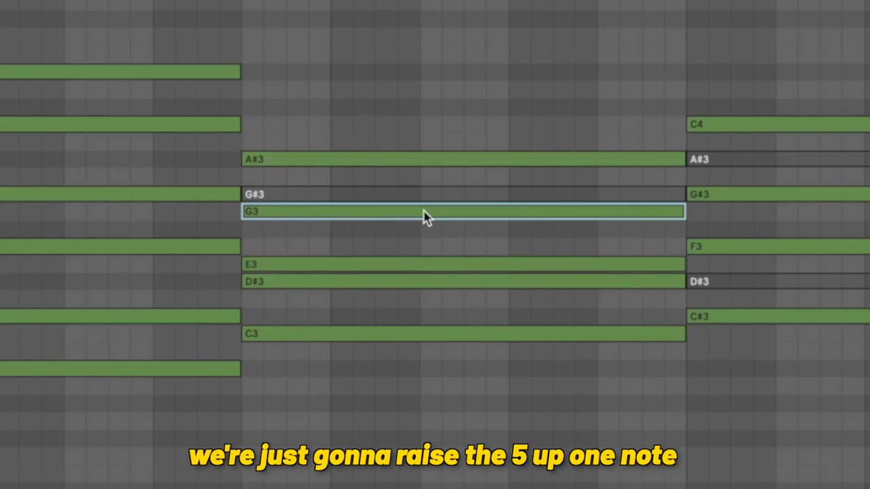
pyautogui.press('Up')
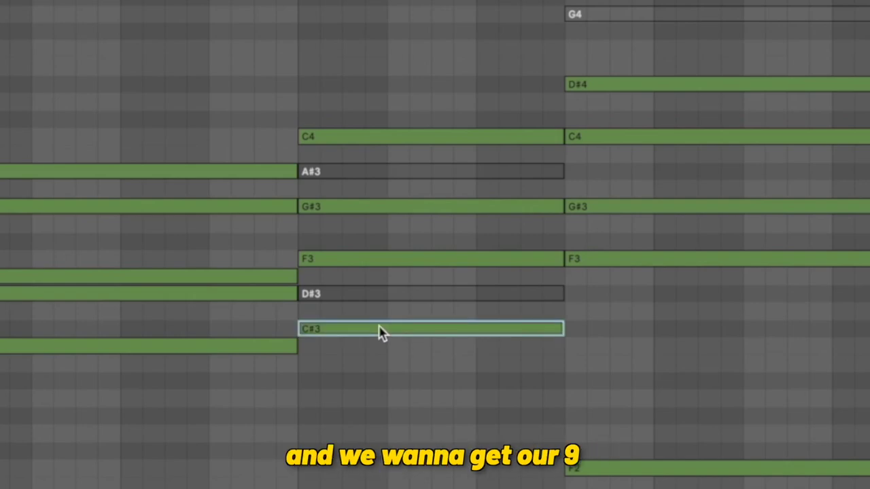
# Step: Copy the third chord's C#3 up to D#3 for the ninth, and copy it down to A#2 raised an octave to A#3
pyautogui.moveTo(379, 327); pyautogui.dragTo(379, 296)
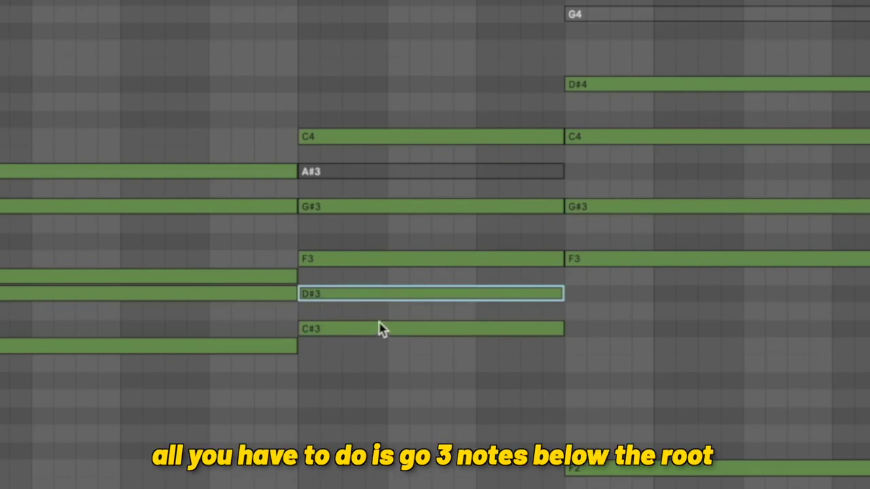
pyautogui.moveTo(376, 331); pyautogui.dragTo(372, 378)
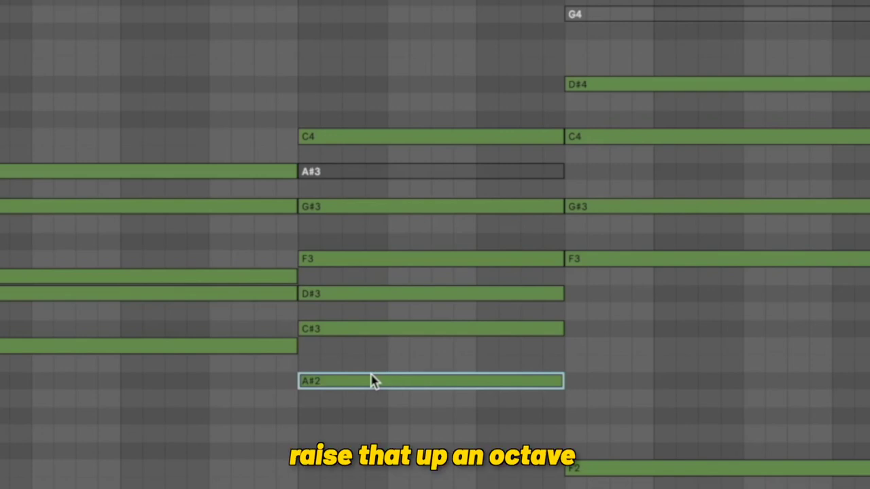
pyautogui.hotkey('shift', 'Up')
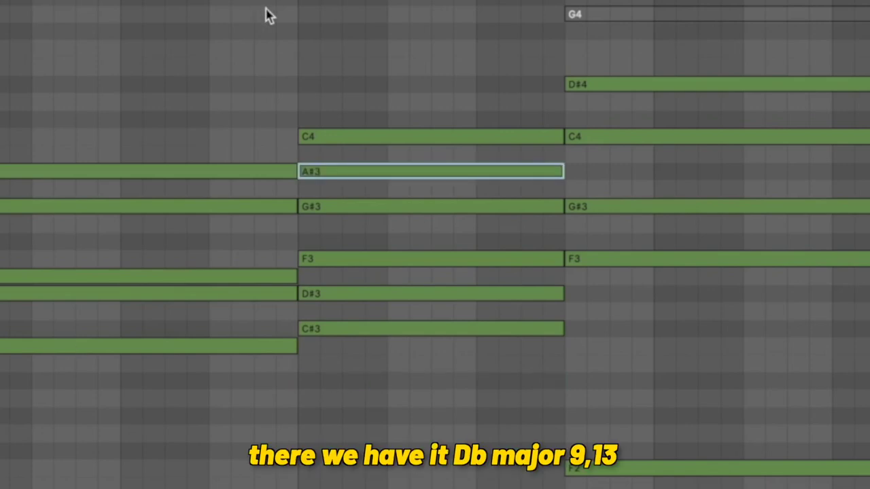
pyautogui.click(297, 32)
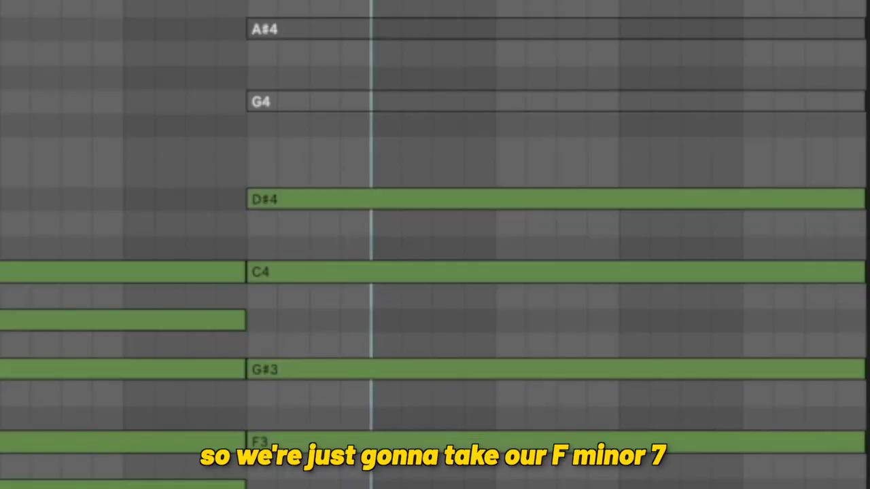
# Step: Activate the muted G4 and A#4 above the last chord's D#4 to add the ninth and eleventh
pyautogui.click(333, 205)
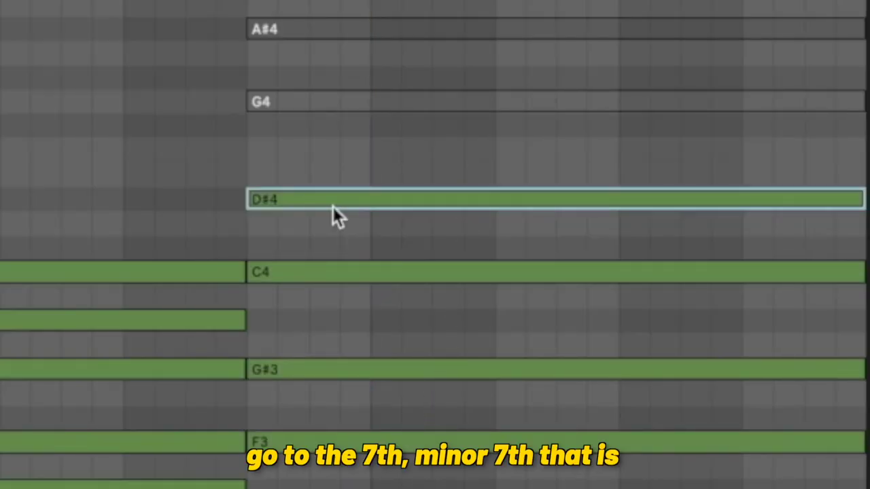
pyautogui.hotkey('shift', 'Down')
pyautogui.hotkey('shift', 'Up')
pyautogui.click(343, 102)
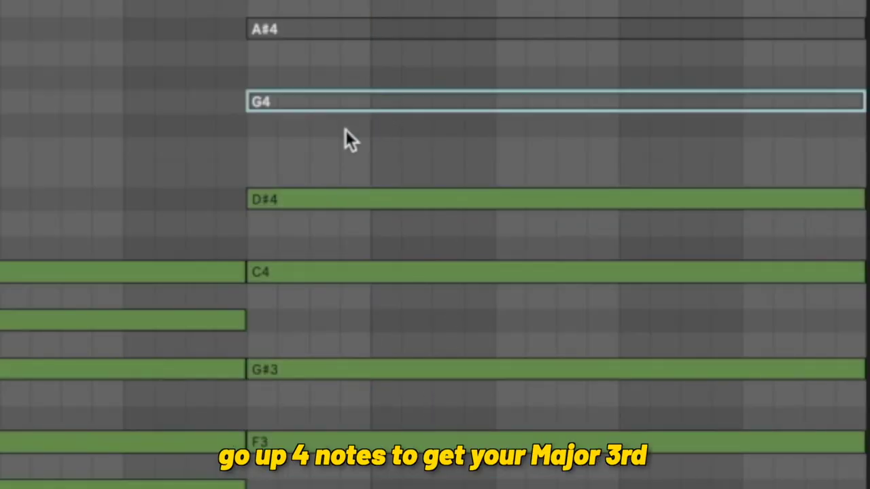
pyautogui.press('0')
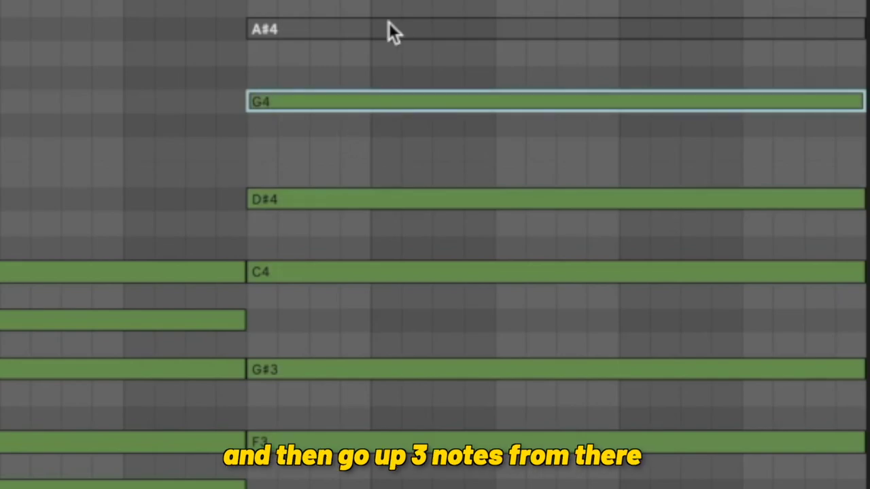
pyautogui.click(385, 28)
pyautogui.press('0')
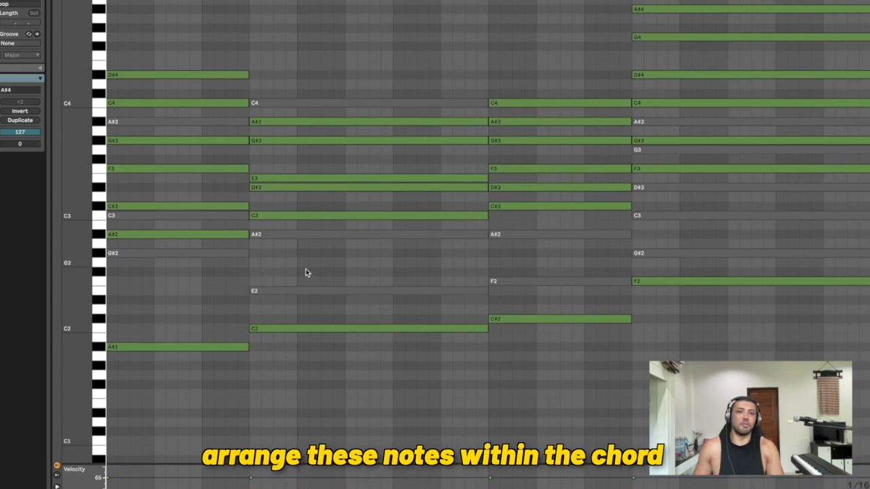
# Step: Highlight the shared G#3 notes across the chords to examine the voice leading between them
pyautogui.click(371, 73)
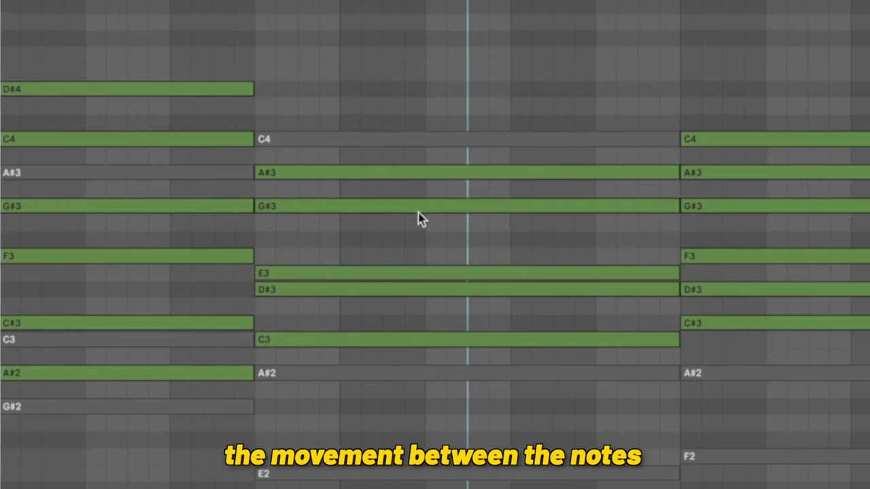
pyautogui.keyDown('shift'); pyautogui.click(253, 209); pyautogui.keyUp('shift')
pyautogui.keyDown('shift'); pyautogui.click(745, 208); pyautogui.keyUp('shift')
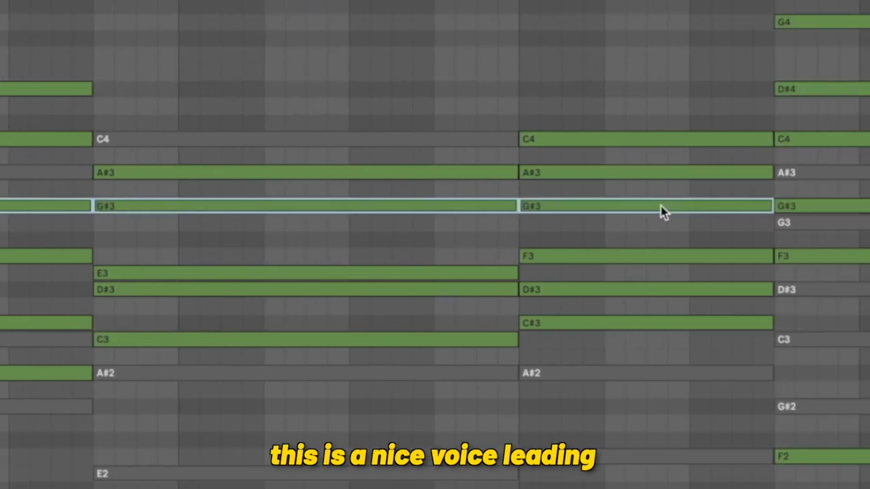
pyautogui.keyDown('shift'); pyautogui.click(863, 206); pyautogui.keyUp('shift')
pyautogui.moveTo(13, 233); pyautogui.dragTo(237, 225)
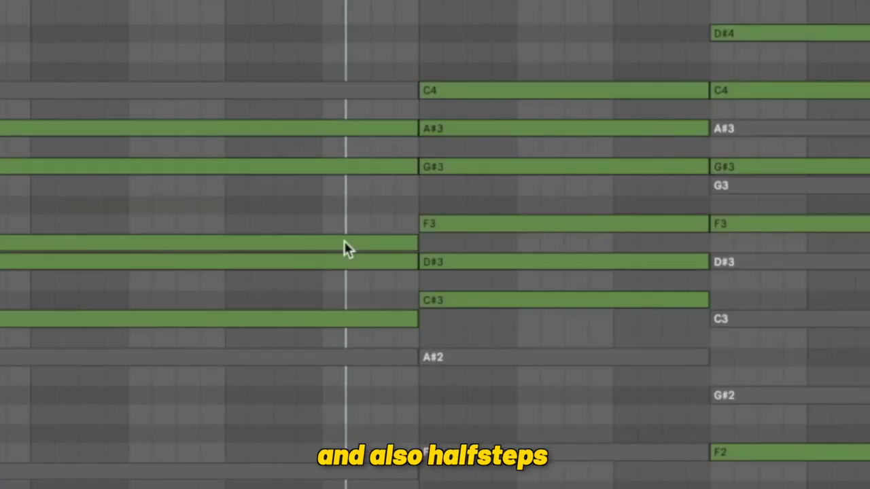
pyautogui.click(213, 272)
pyautogui.click(550, 228)
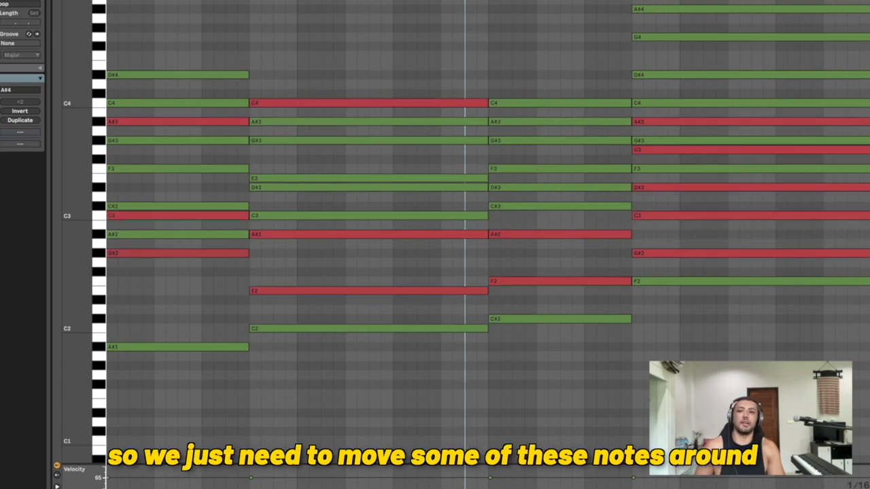
# Step: Double the first chord's C4 an octave lower at C3 and raise its A#2 an octave to A#3
pyautogui.click(210, 102)
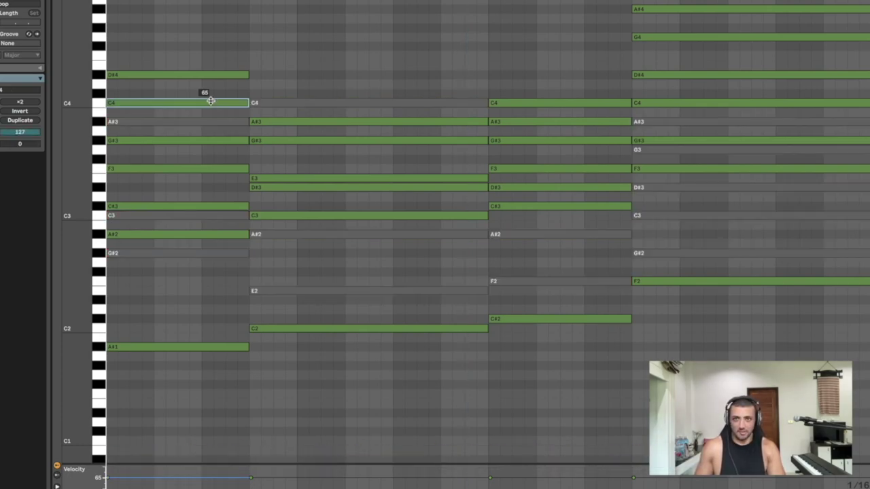
pyautogui.hotkey('shift', 'Down')
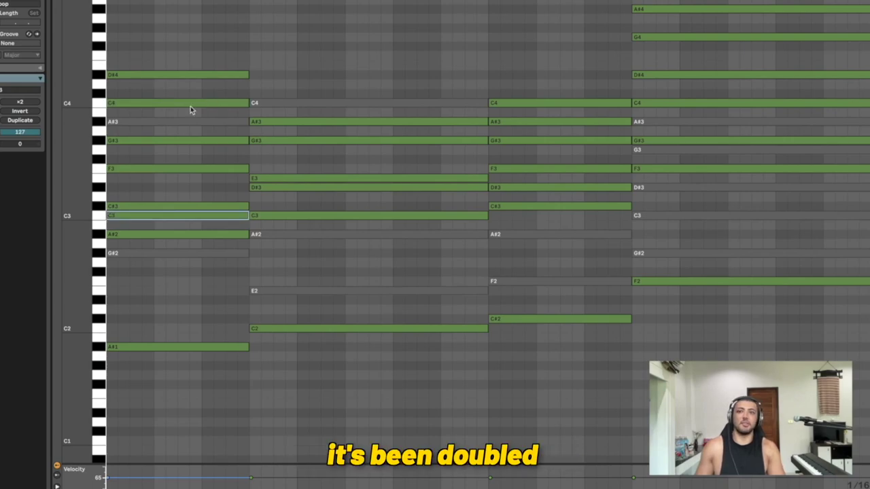
pyautogui.click(180, 233)
pyautogui.hotkey('shift', 'Up')
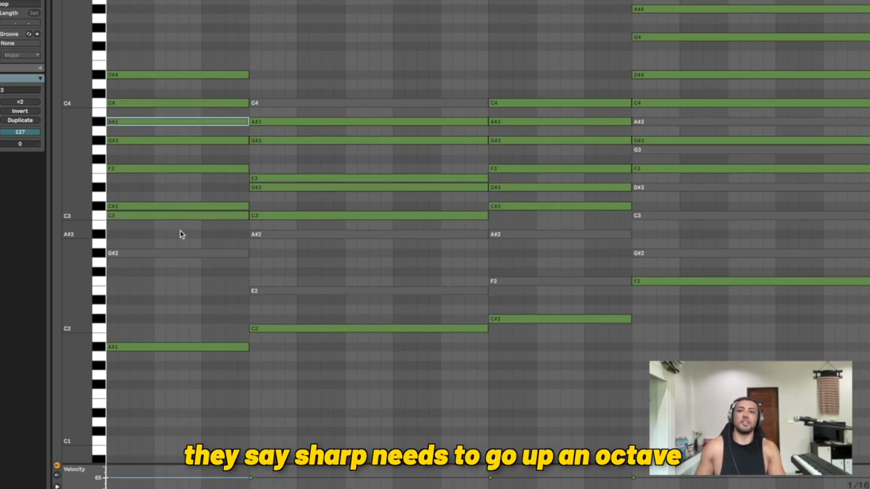
# Step: Double the first chord's G#3 an octave lower at G#2 and deactivate its A#1 bass note
pyautogui.click(124, 140)
pyautogui.hotkey('shift', 'Down')
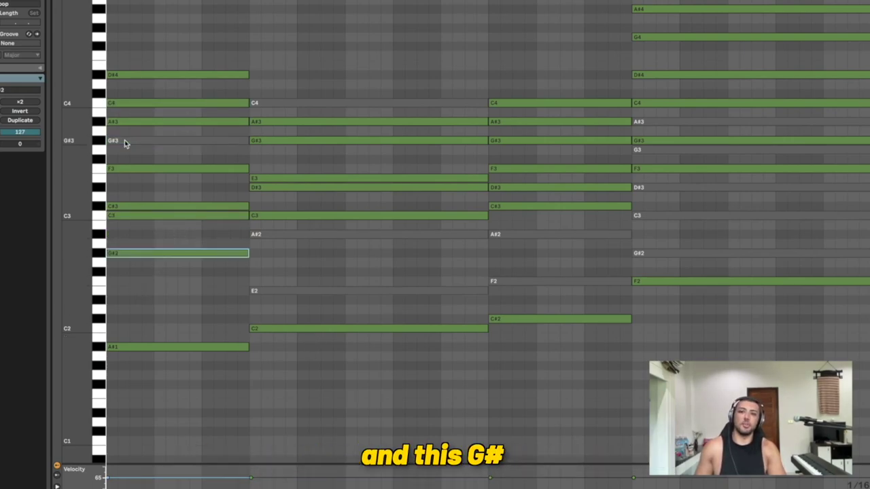
pyautogui.click(124, 140)
pyautogui.press('0')
pyautogui.moveTo(153, 315); pyautogui.dragTo(144, 426)
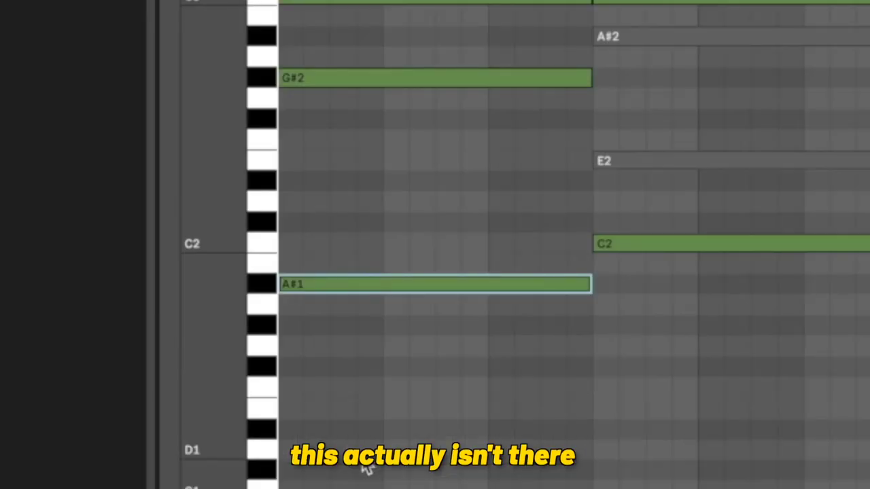
pyautogui.press('0')
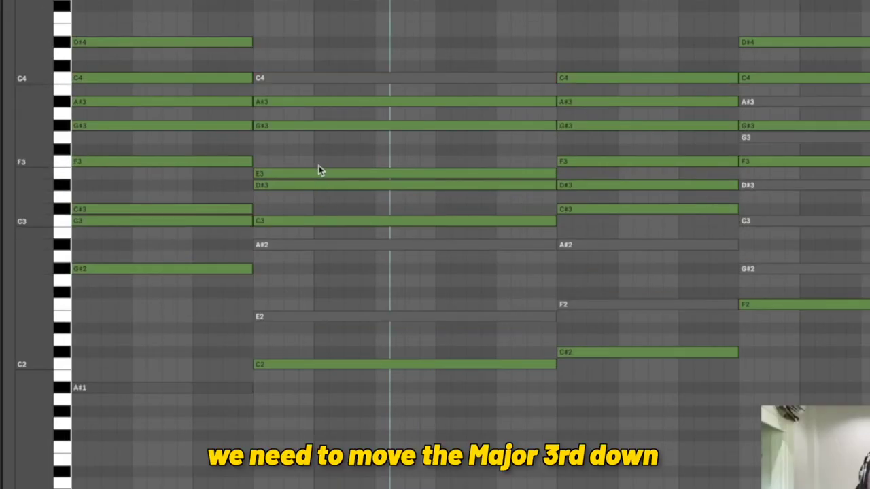
# Step: Move the second chord's E3 and A#3 down an octave to E2 and A#2
pyautogui.moveTo(319, 170)
pyautogui.mouseDown()
pyautogui.moveTo(314, 225)
pyautogui.moveTo(315, 174)
pyautogui.mouseUp()
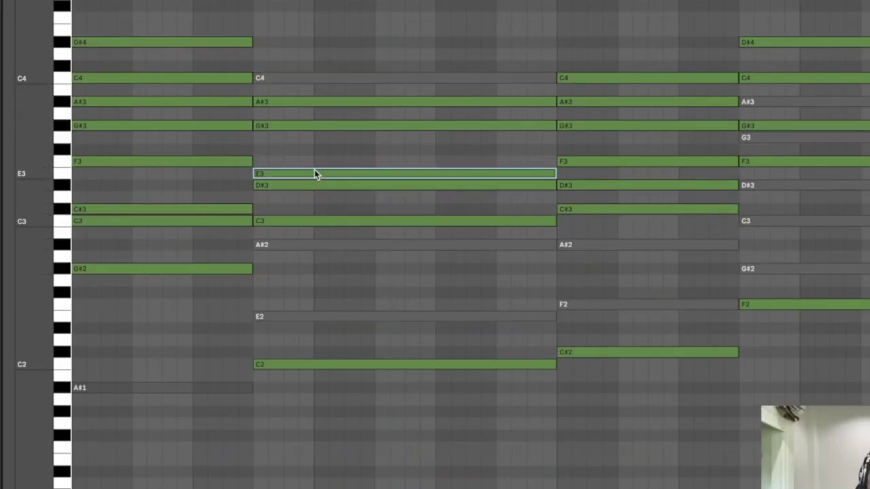
pyautogui.hotkey('shift', 'Down')
pyautogui.click(308, 103)
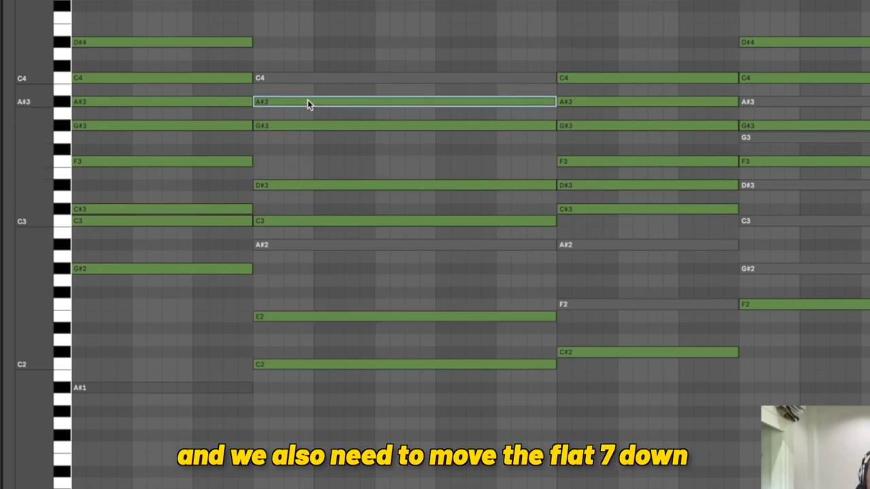
pyautogui.hotkey('shift', 'Down')
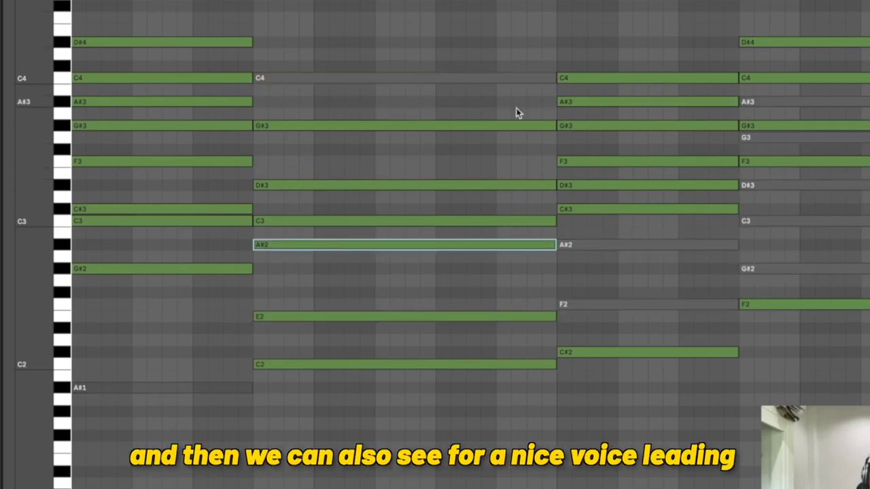
# Step: Double the second chord's C3 an octave higher at C4
pyautogui.click(300, 216)
pyautogui.hotkey('ctrl', 'a')
pyautogui.click(302, 211)
pyautogui.click(300, 219)
pyautogui.hotkey('shift', 'Up')
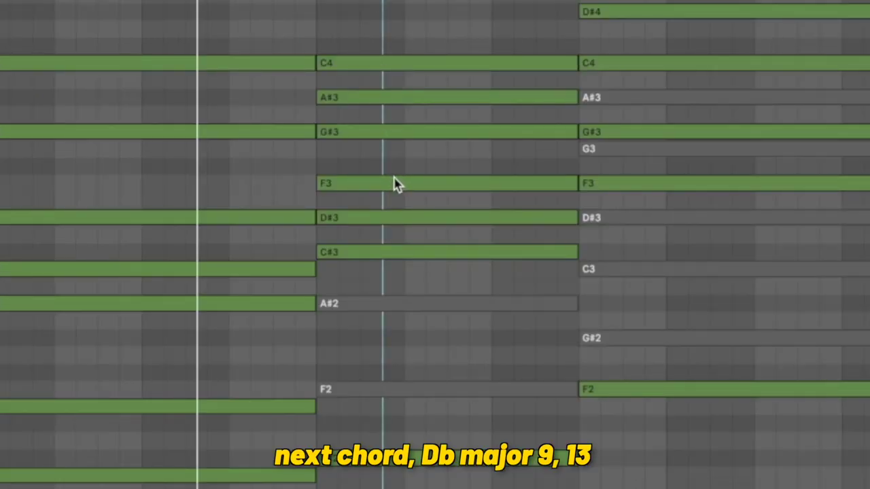
# Step: Move the third chord's F3 and A#3 down an octave to F2 and A#2
pyautogui.click(397, 184)
pyautogui.hotkey('shift', 'Down')
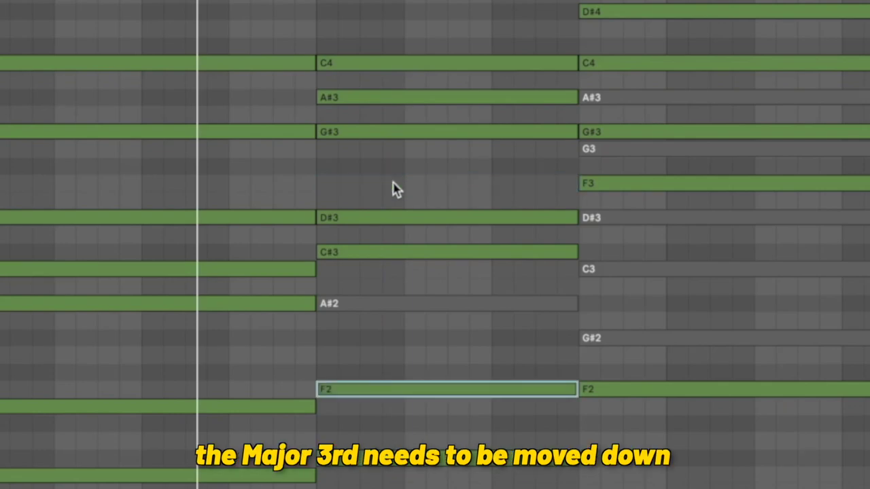
pyautogui.click(387, 98)
pyautogui.hotkey('shift', 'Down')
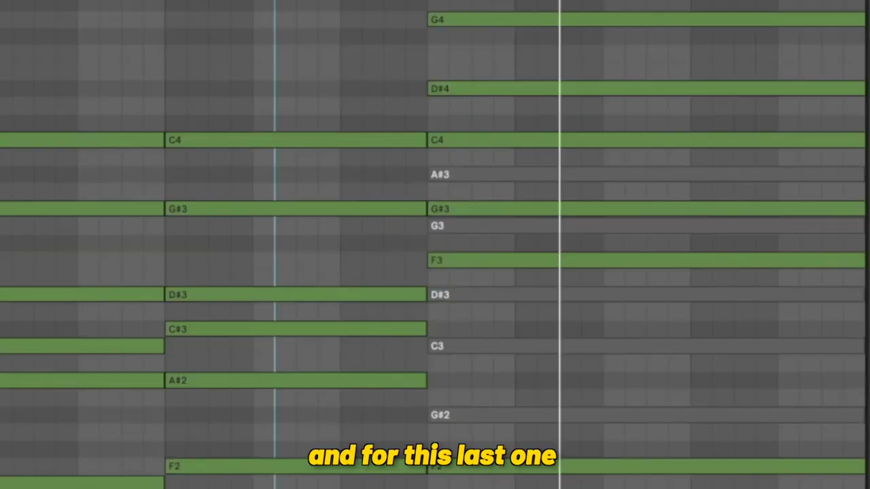
# Step: Drop all active notes of the last chord down one octave
pyautogui.moveTo(610, 479); pyautogui.dragTo(601, 5)
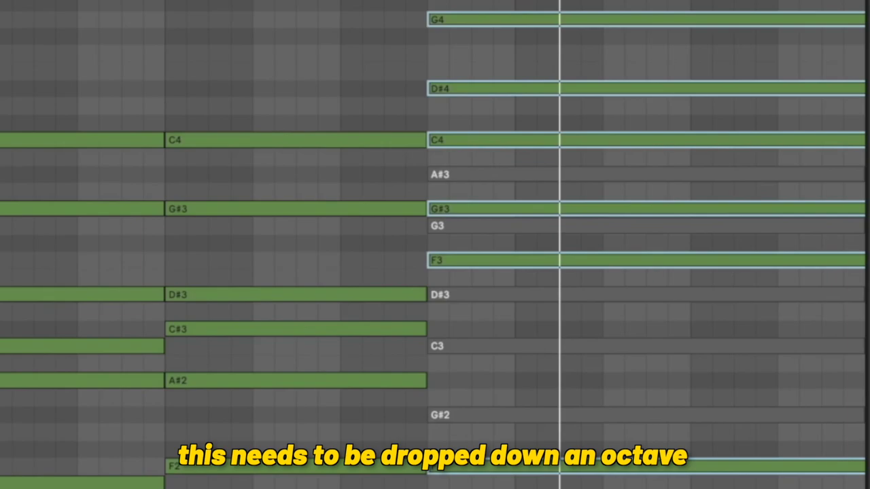
pyautogui.hotkey('shift', 'Down')
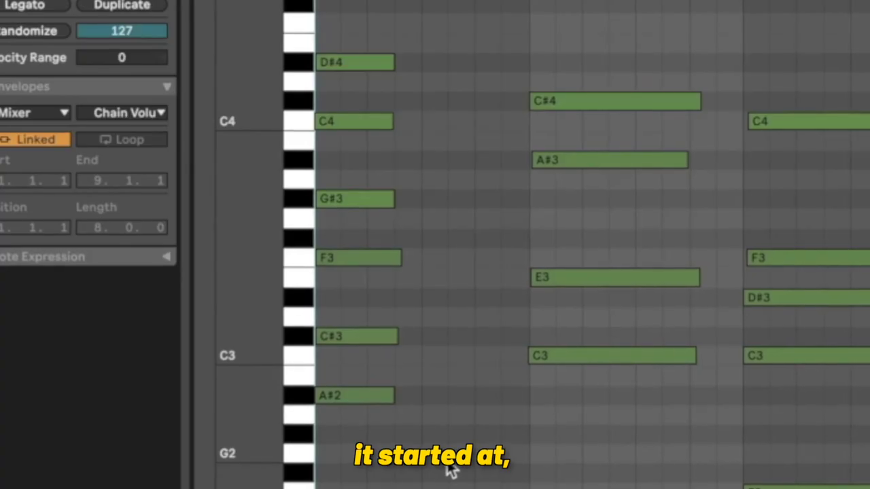
# Step: Examine the example progression's opening chord and the root C3, third E3 and flat seventh A#3 of its dominant chord
pyautogui.moveTo(430, 474); pyautogui.dragTo(316, 1)
pyautogui.click(515, 183)
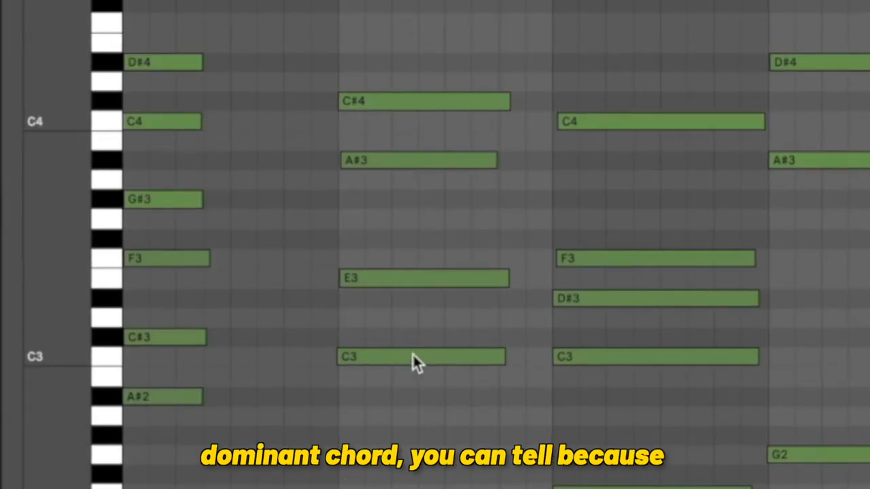
pyautogui.click(358, 359)
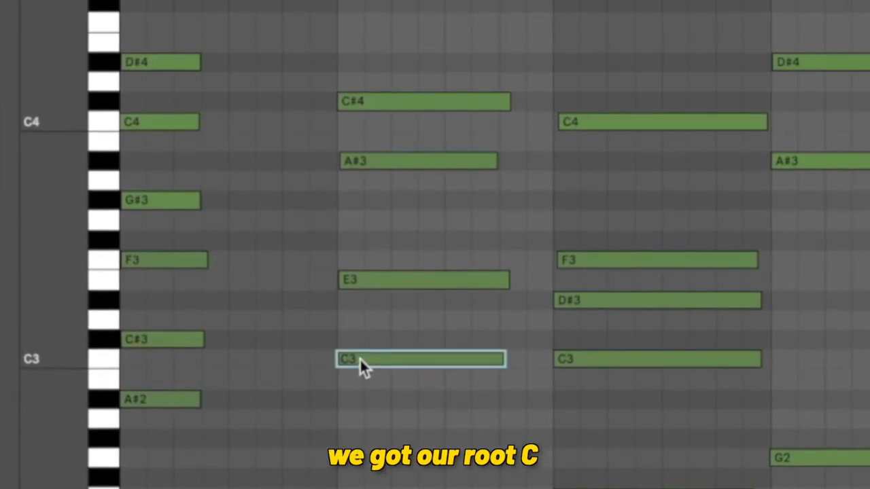
pyautogui.click(387, 294)
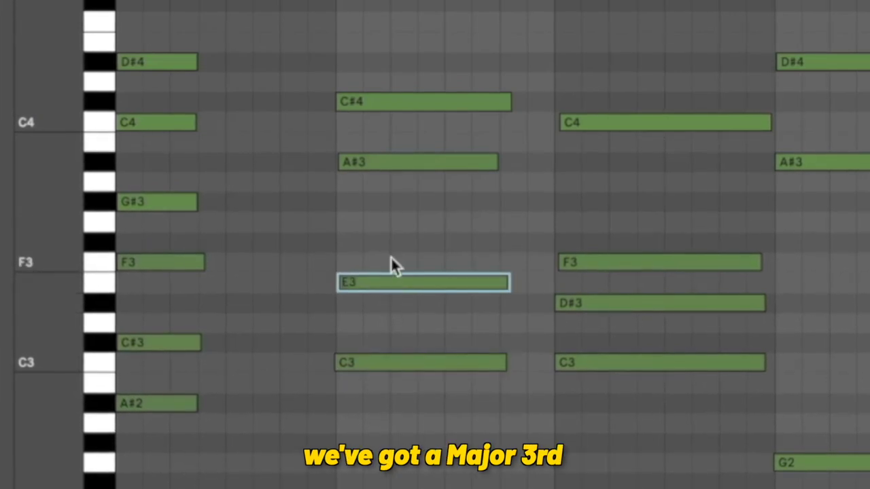
pyautogui.click(379, 165)
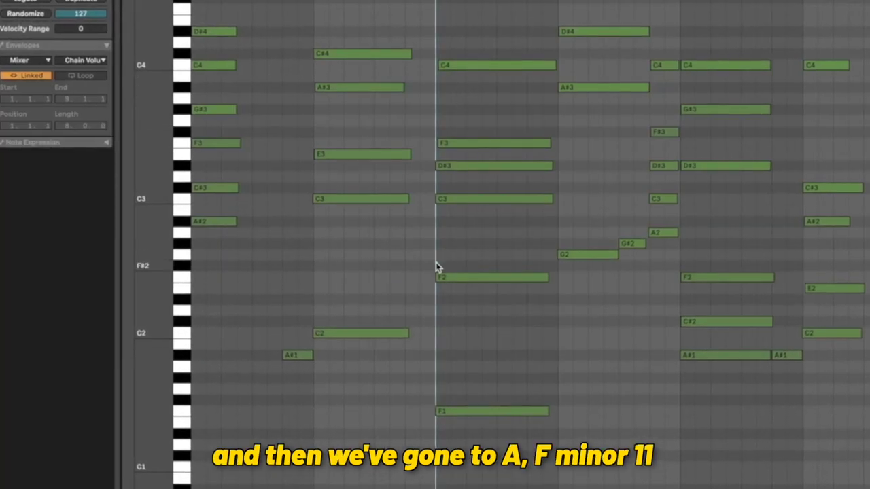
# Step: Examine the F minor 11 chord, the passing notes and chords over G2, G#2 and A2, and the chord that follows
pyautogui.moveTo(495, 454); pyautogui.dragTo(495, 50)
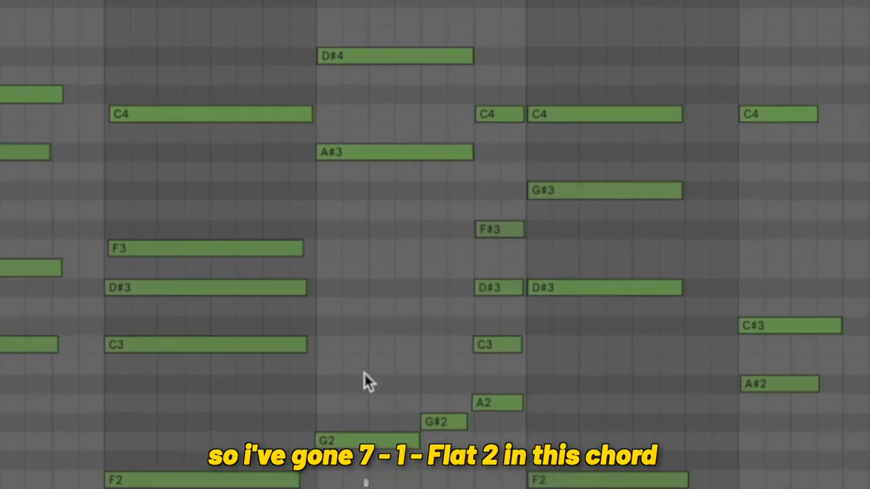
pyautogui.moveTo(370, 383); pyautogui.dragTo(403, 382)
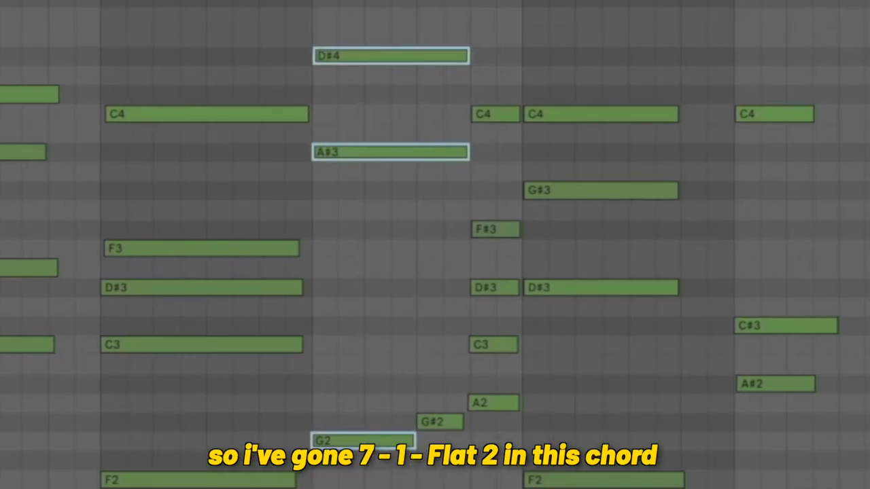
pyautogui.click(451, 337)
pyautogui.click(439, 422)
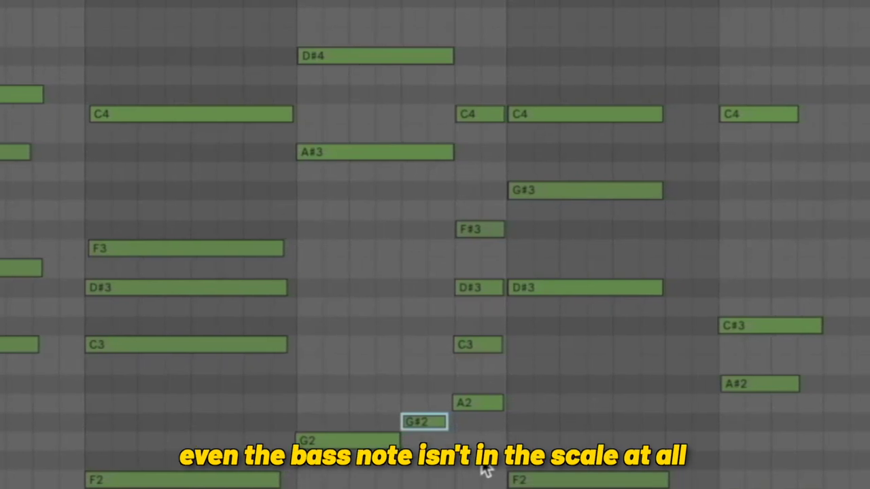
pyautogui.click(479, 465)
pyautogui.moveTo(474, 460); pyautogui.dragTo(484, 1)
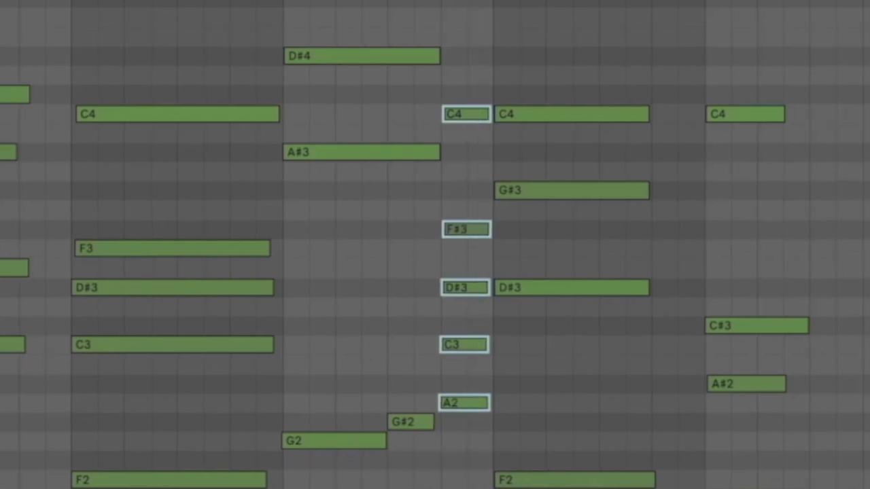
pyautogui.click(549, 11)
pyautogui.moveTo(540, 13); pyautogui.dragTo(571, 482)
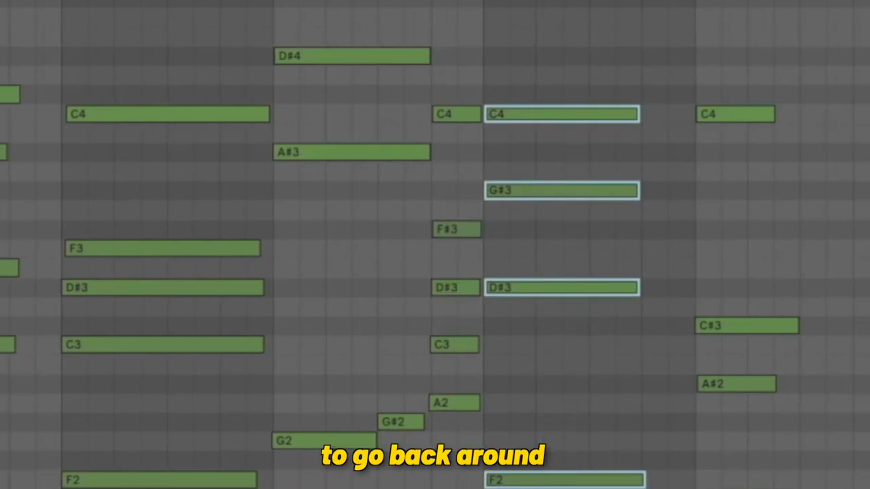